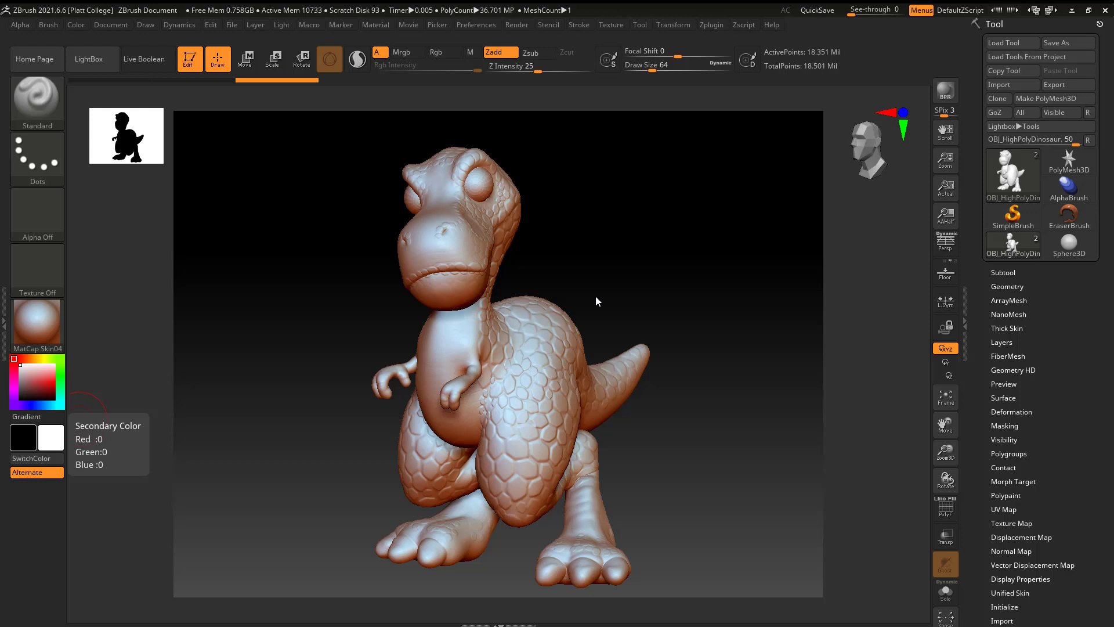
- Switch from ZBrush to Maya, hide the render window and select the dinosaur's body mesh
drag(591, 289, 655, 286)
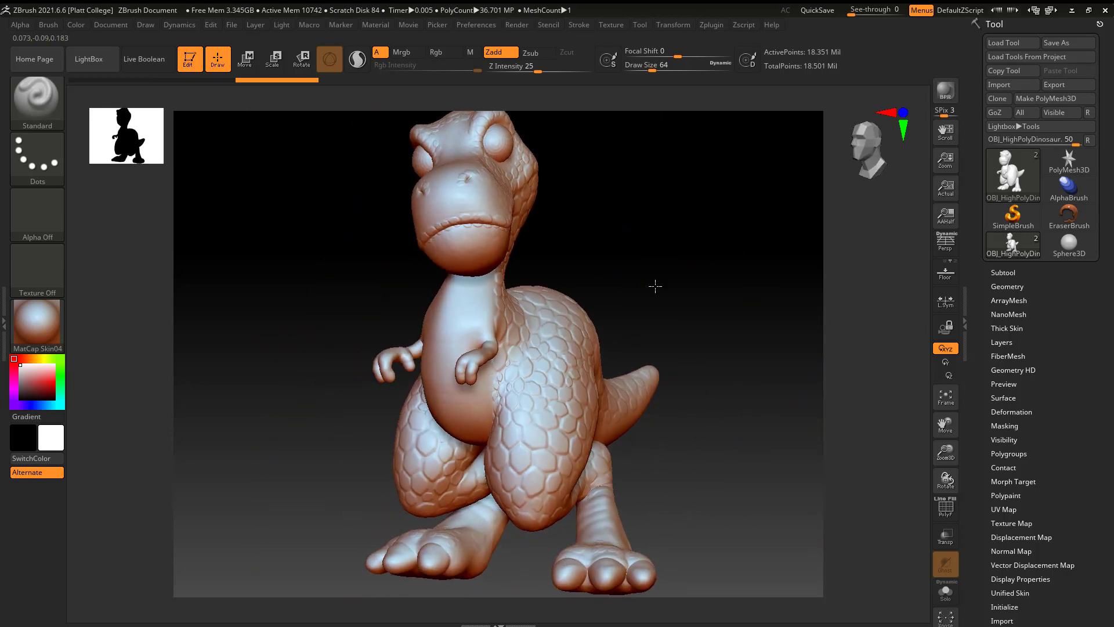
click(1088, 11)
drag(236, 96, 0, 70)
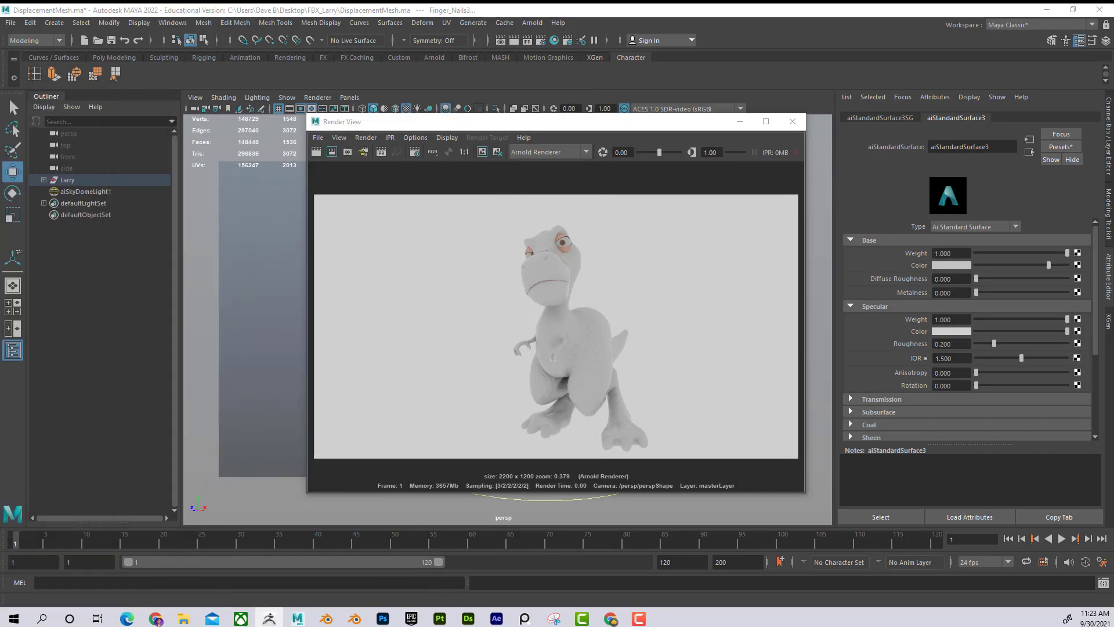
click(739, 122)
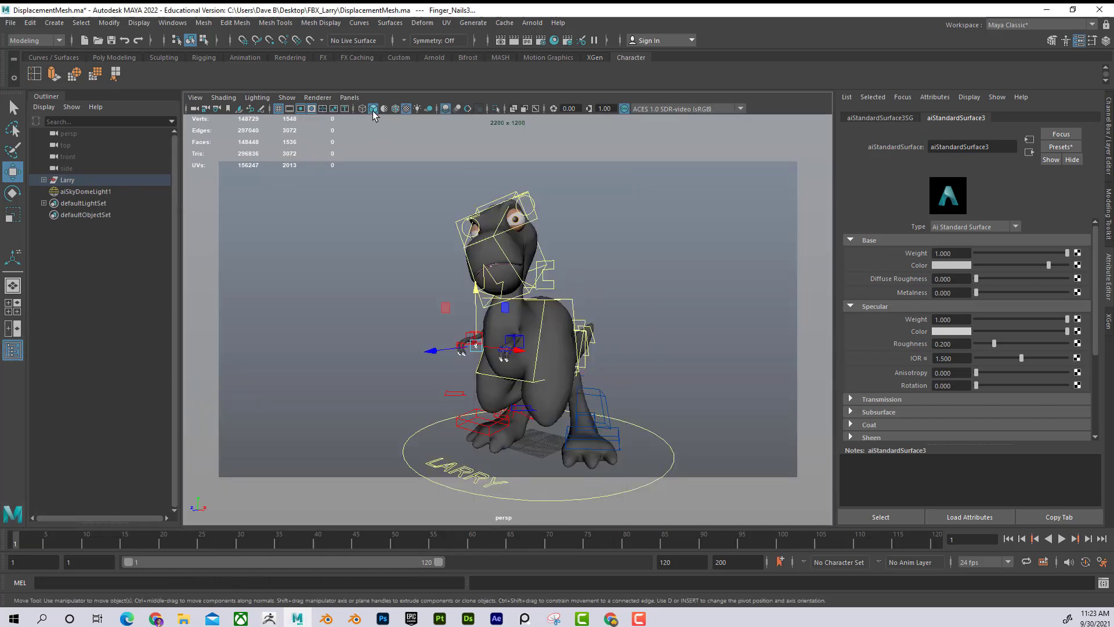
click(568, 338)
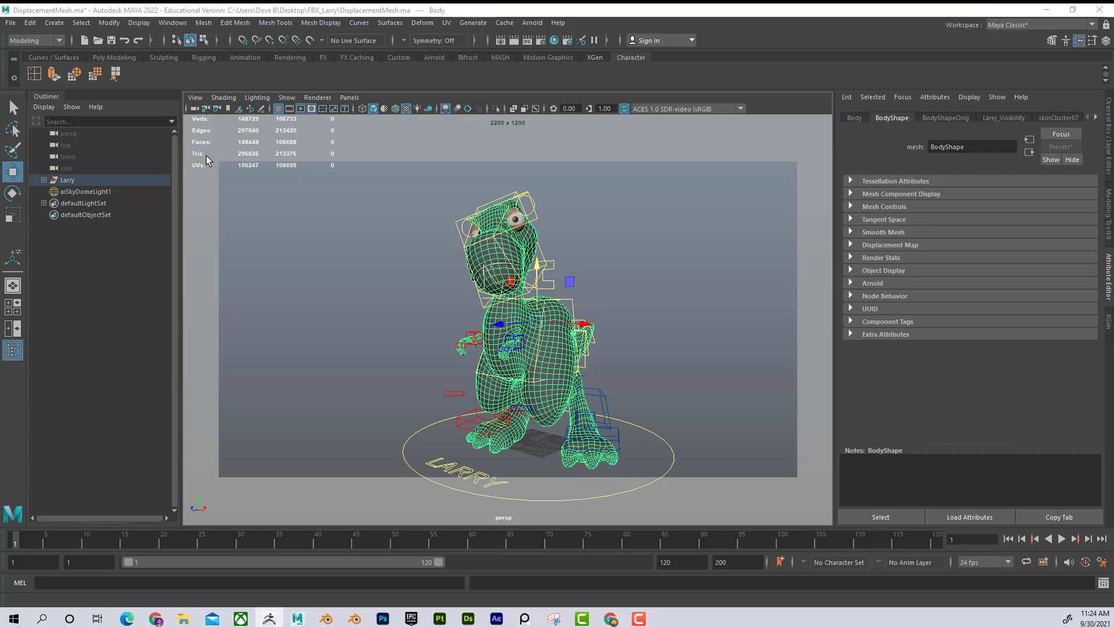
- Examine the displacement detail on the dinosaur's head, neck and back in the rendered image
click(500, 40)
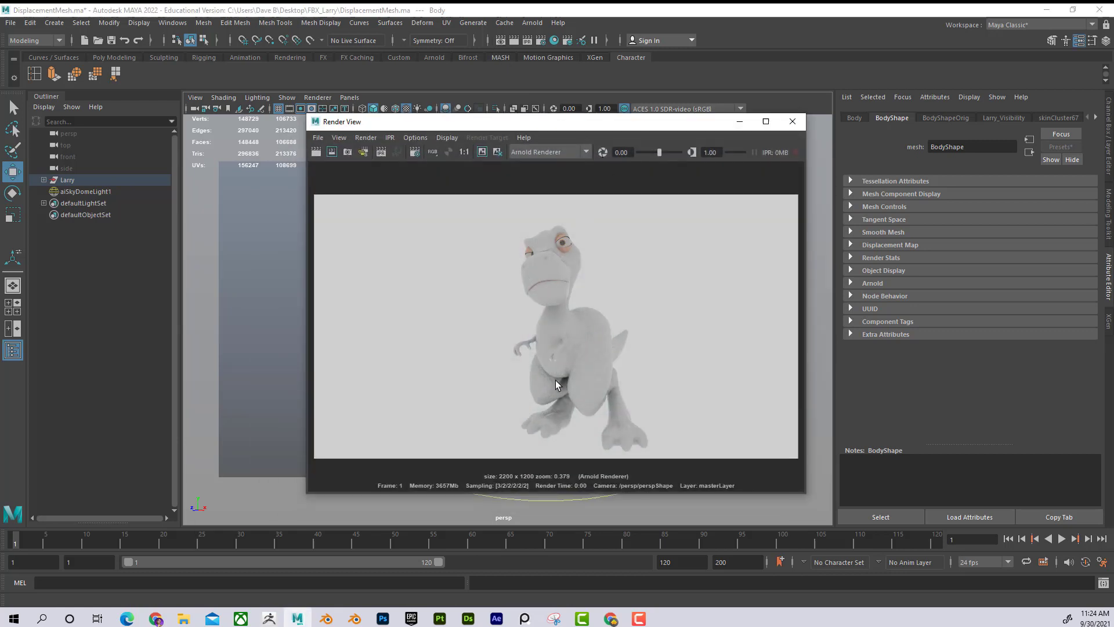
scroll(619, 361, up, 8)
alt+middle_drag(579, 312, 746, 409)
scroll(656, 352, down, 4)
alt+middle_drag(572, 301, 599, 364)
scroll(599, 363, up, 3)
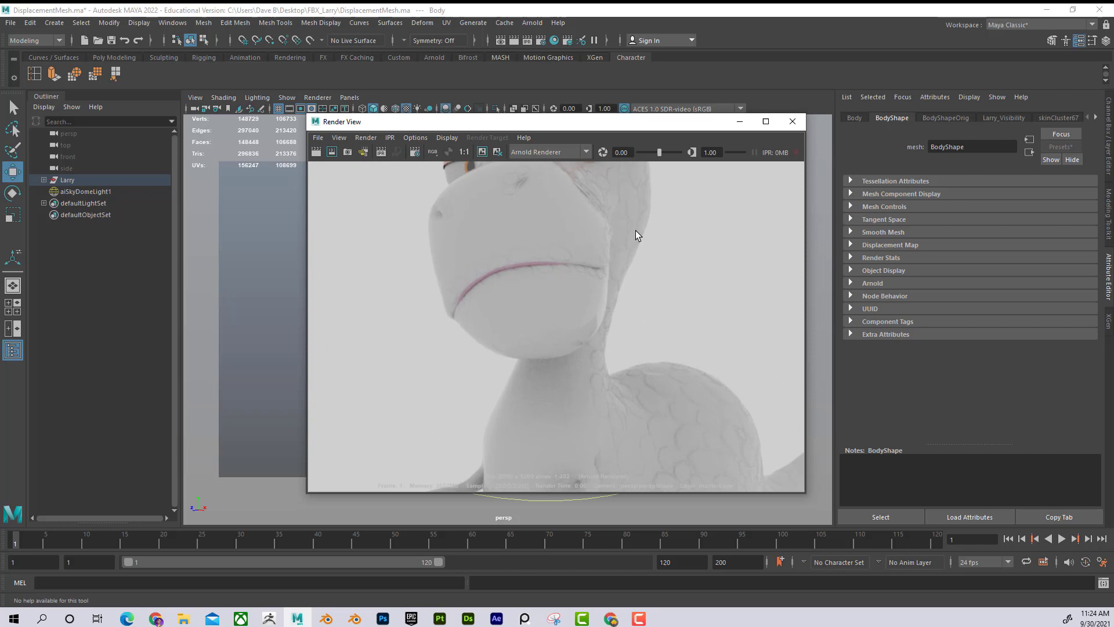
scroll(664, 423, down, 4)
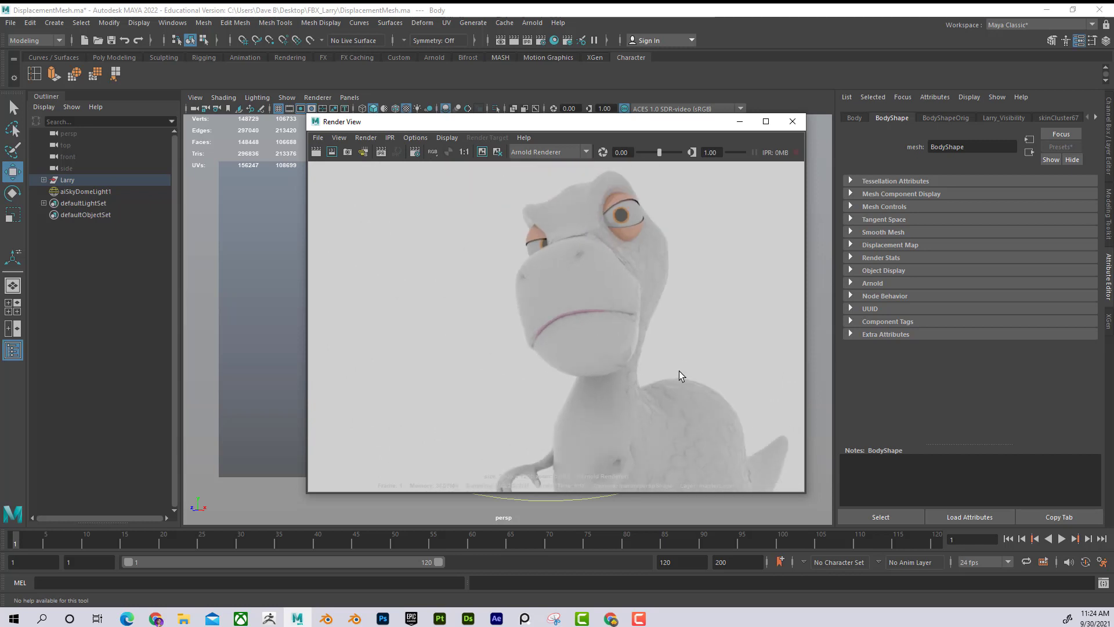
drag(657, 130, 906, 126)
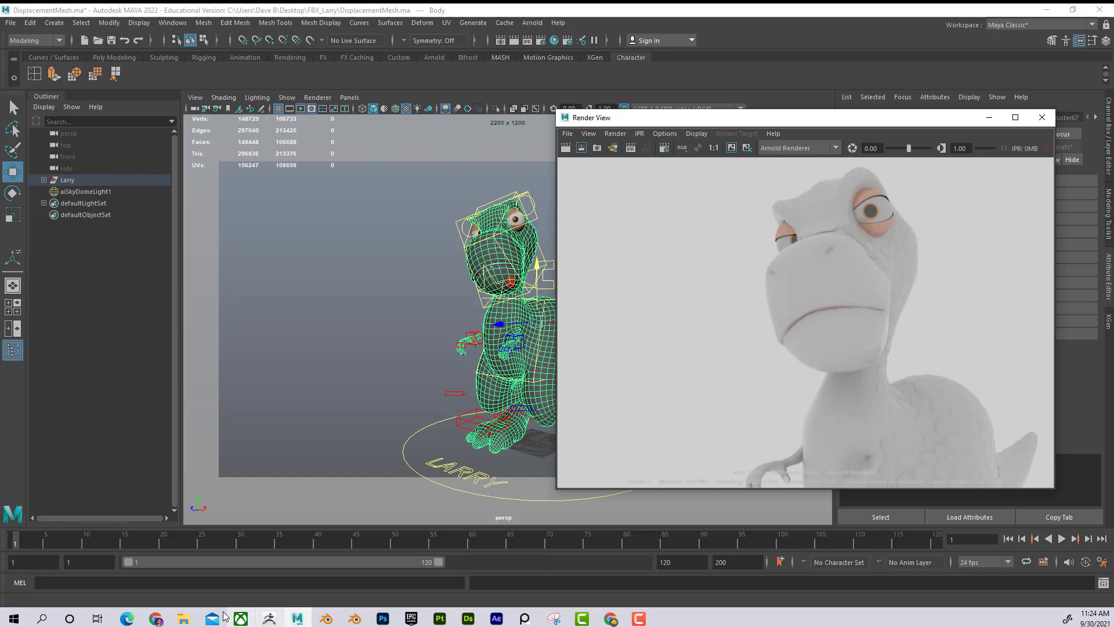
- Check the files in the FBX_Larry folder, and clear the folder and render windows from the viewport
mouse_move(183, 618)
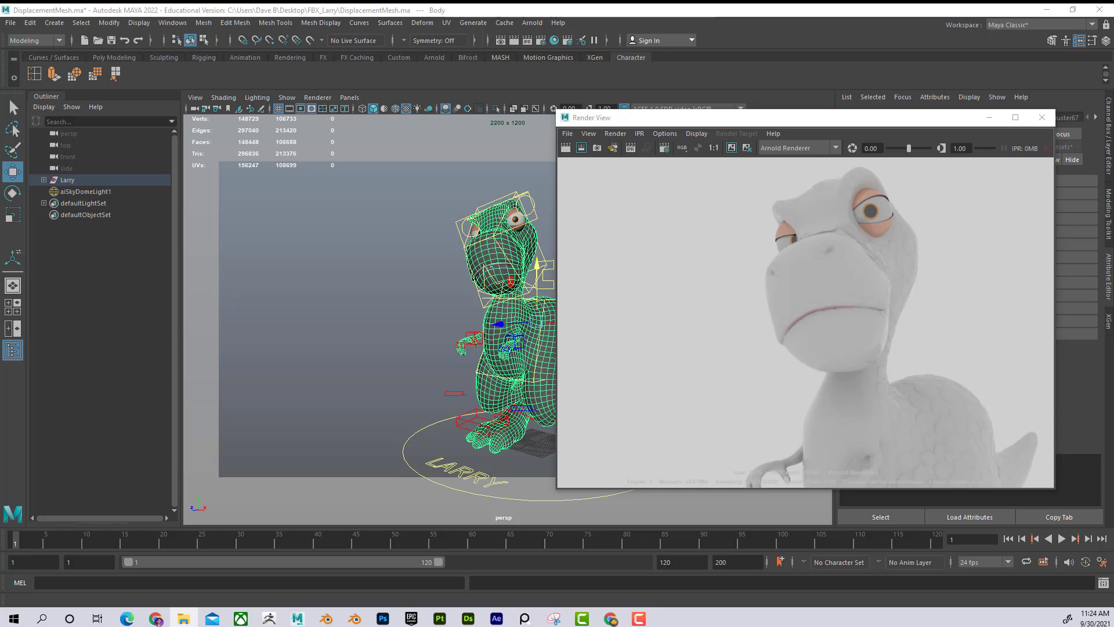
drag(0, 120, 325, 52)
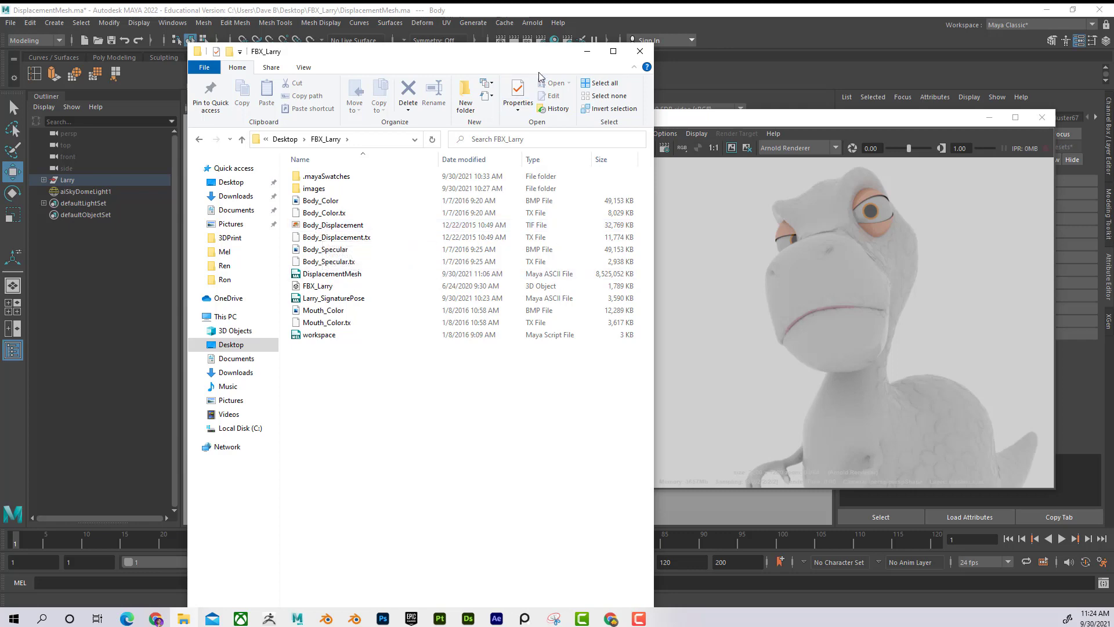
drag(558, 55, 0, 136)
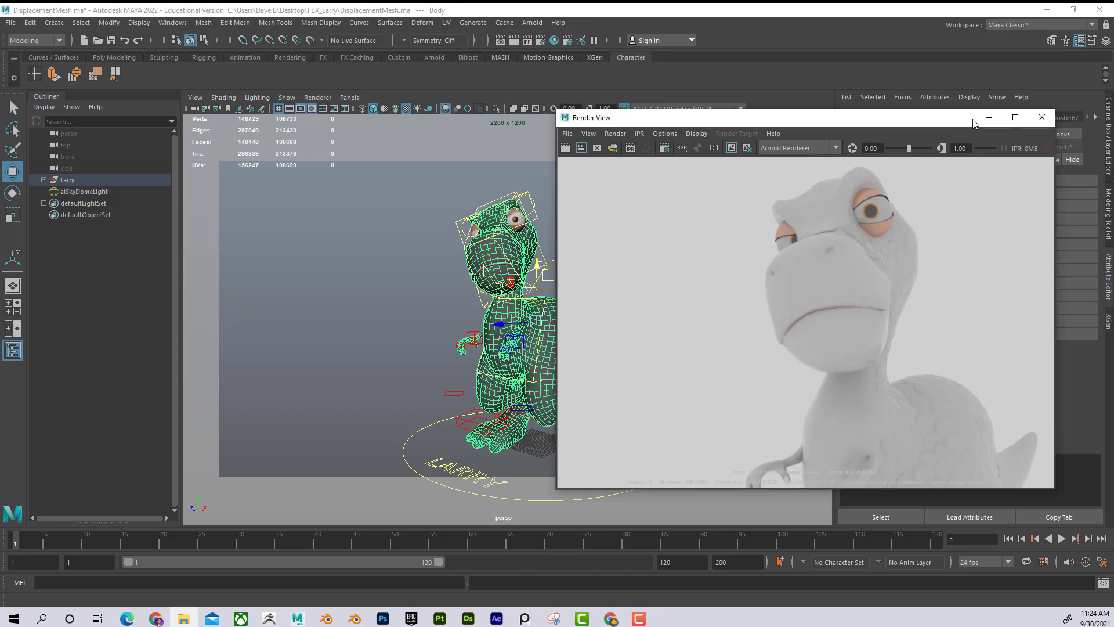
drag(950, 121, 116, 347)
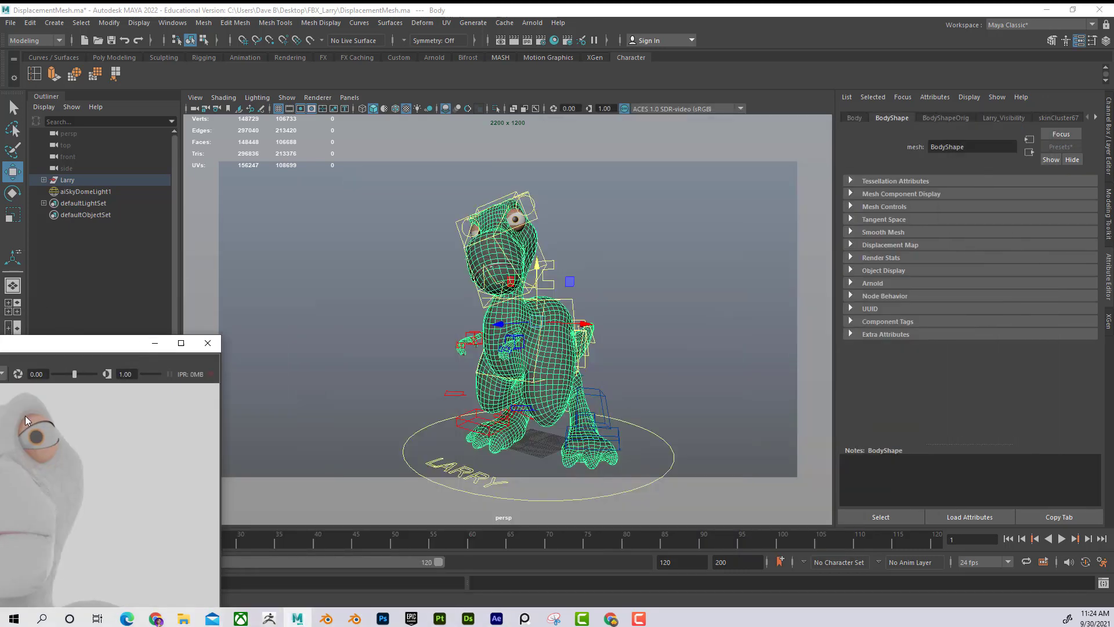
drag(22, 412, 0, 413)
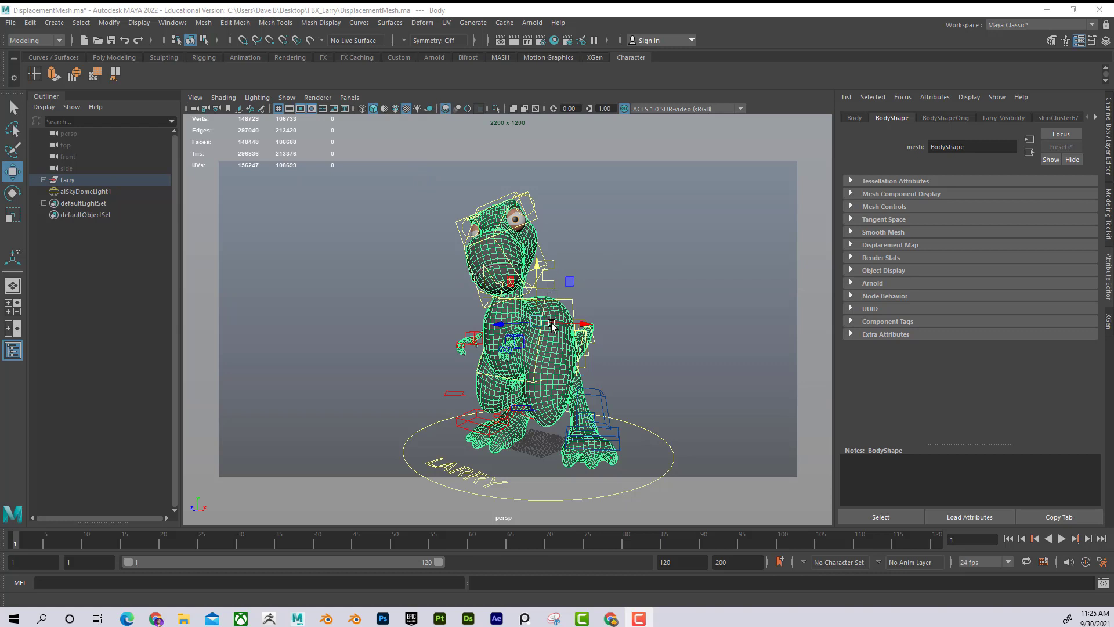
- Inspect the body's material and follow its shading group's displacement input to the image file node
right_click(626, 289)
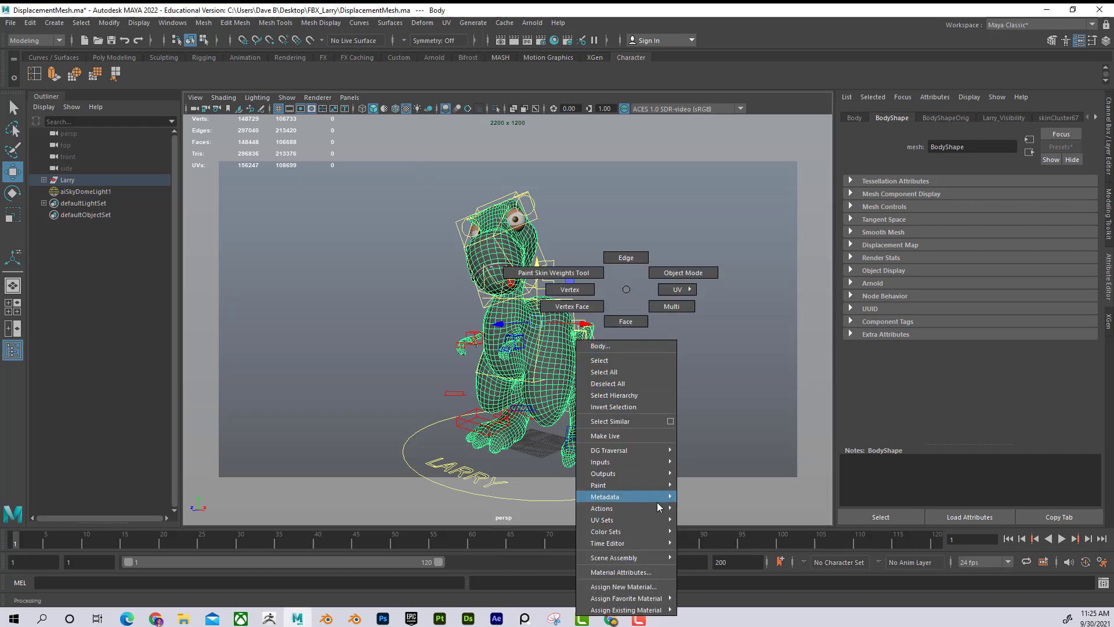
click(621, 572)
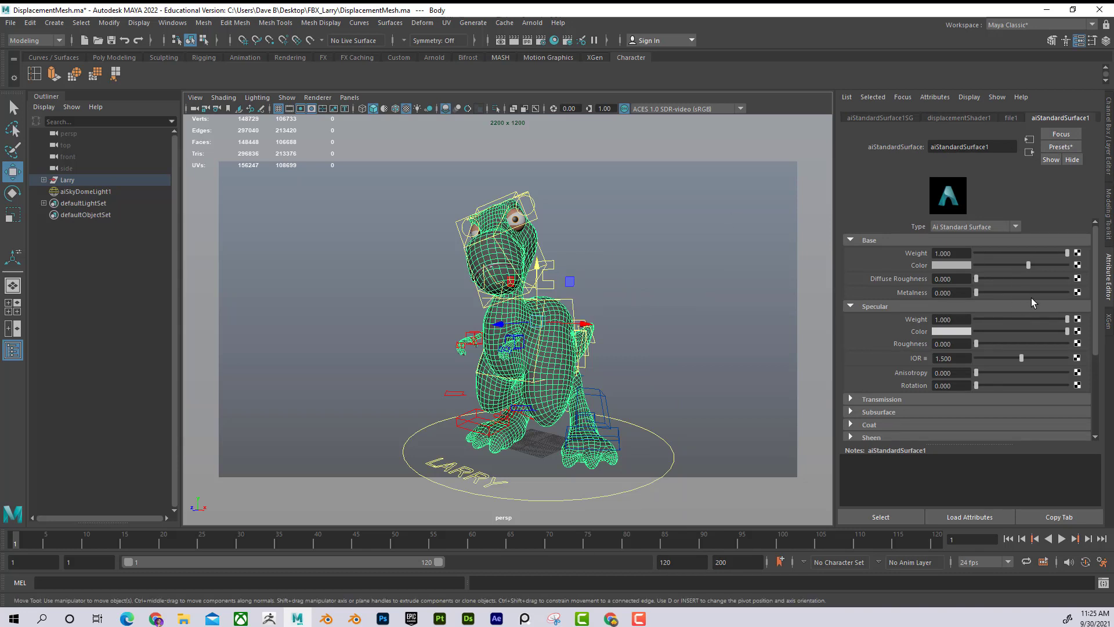
scroll(1031, 298, down, 5)
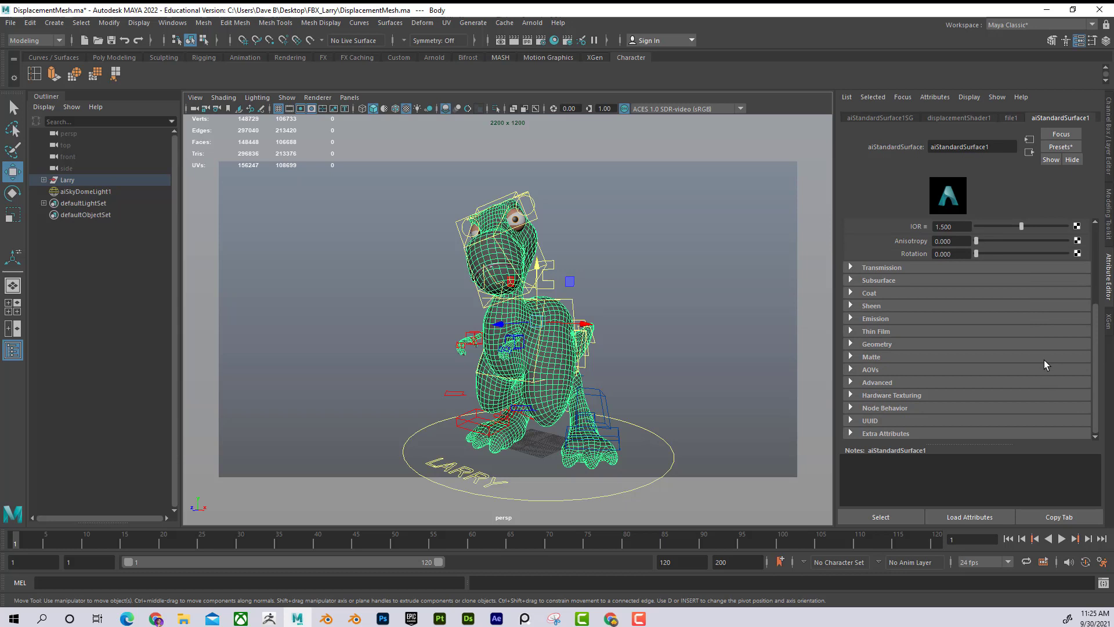
scroll(1043, 359, up, 4)
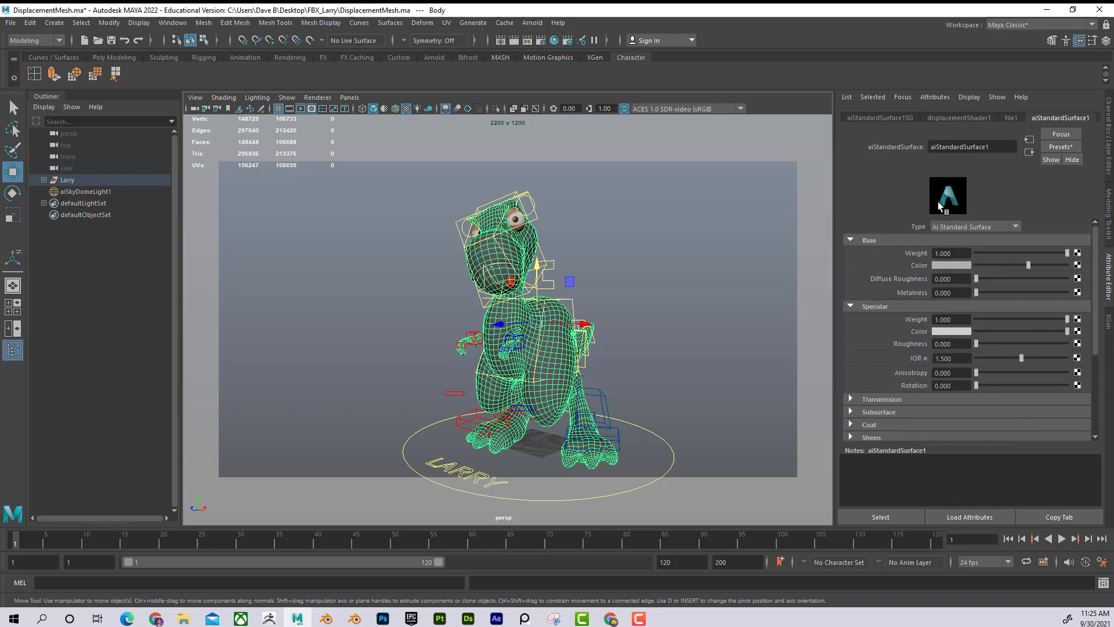
click(1030, 152)
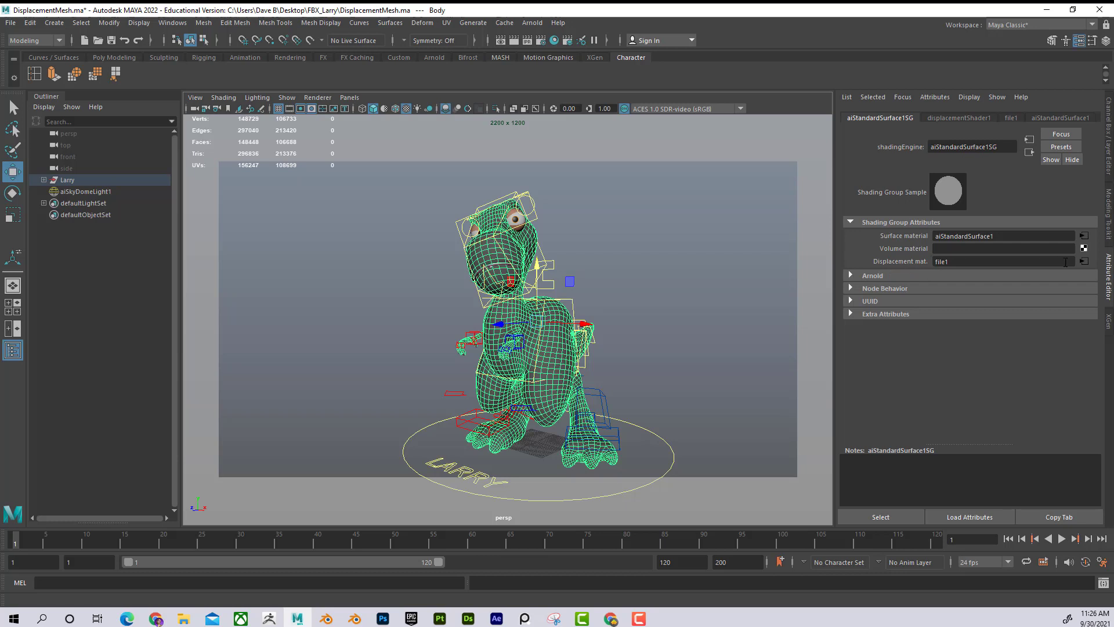
click(1083, 262)
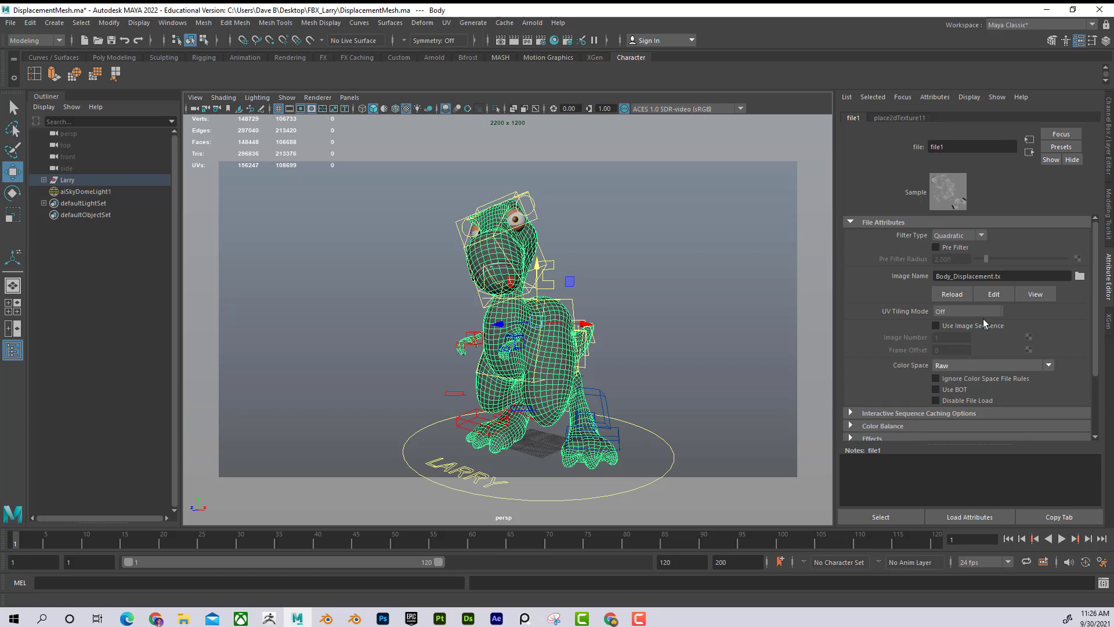
- Set the body shape's Arnold subdivision type to catclark with 5 iterations
click(631, 288)
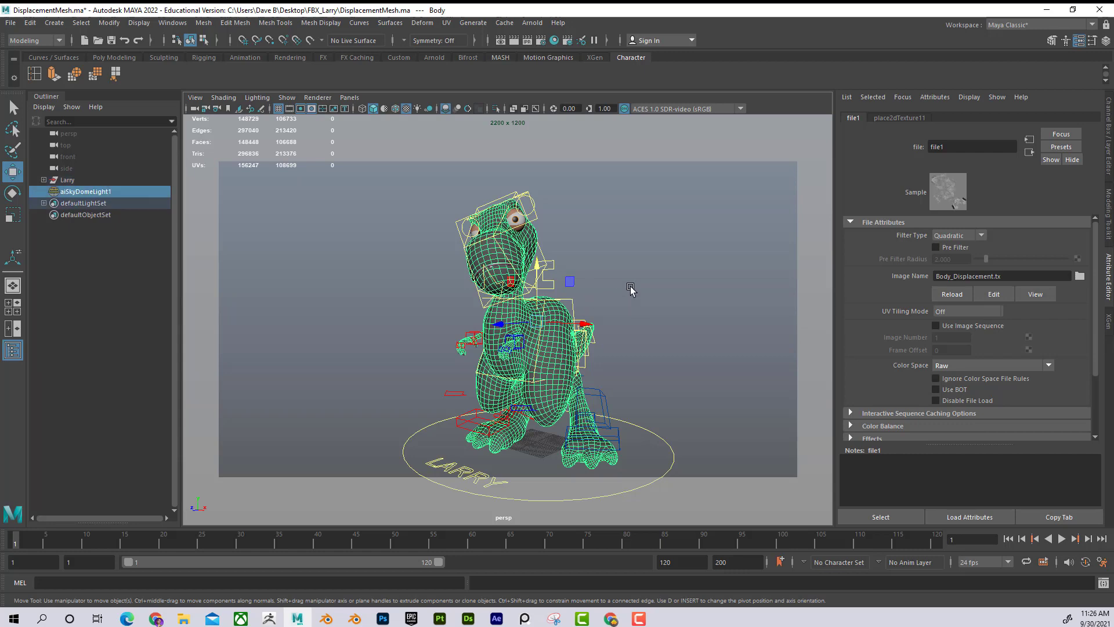
click(562, 335)
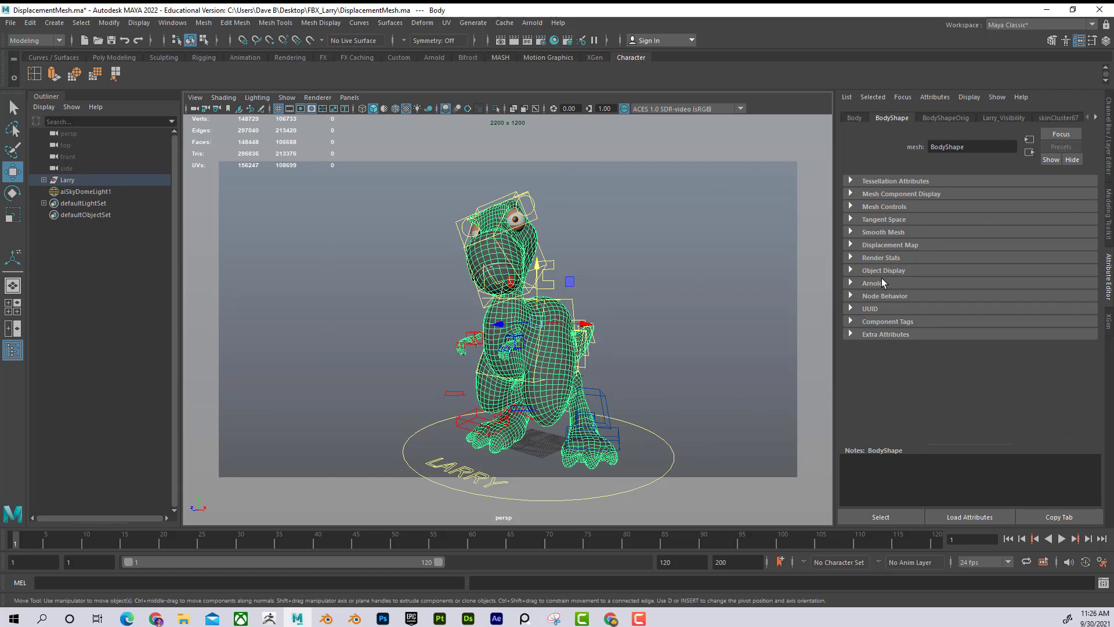
click(850, 285)
scroll(903, 284, down, 6)
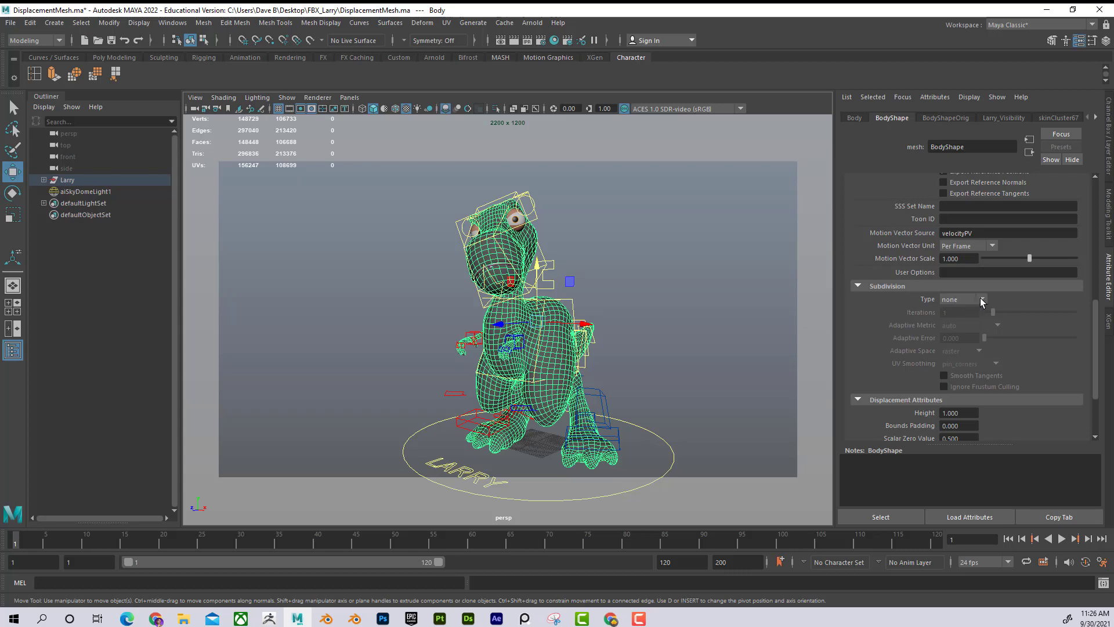
click(646, 261)
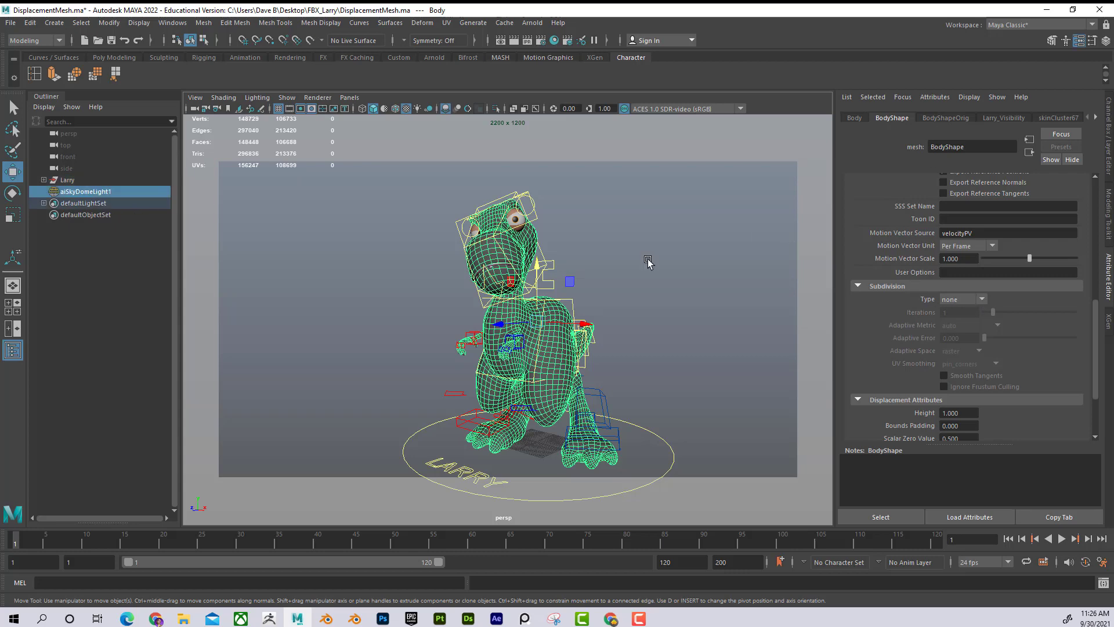
click(563, 320)
click(982, 300)
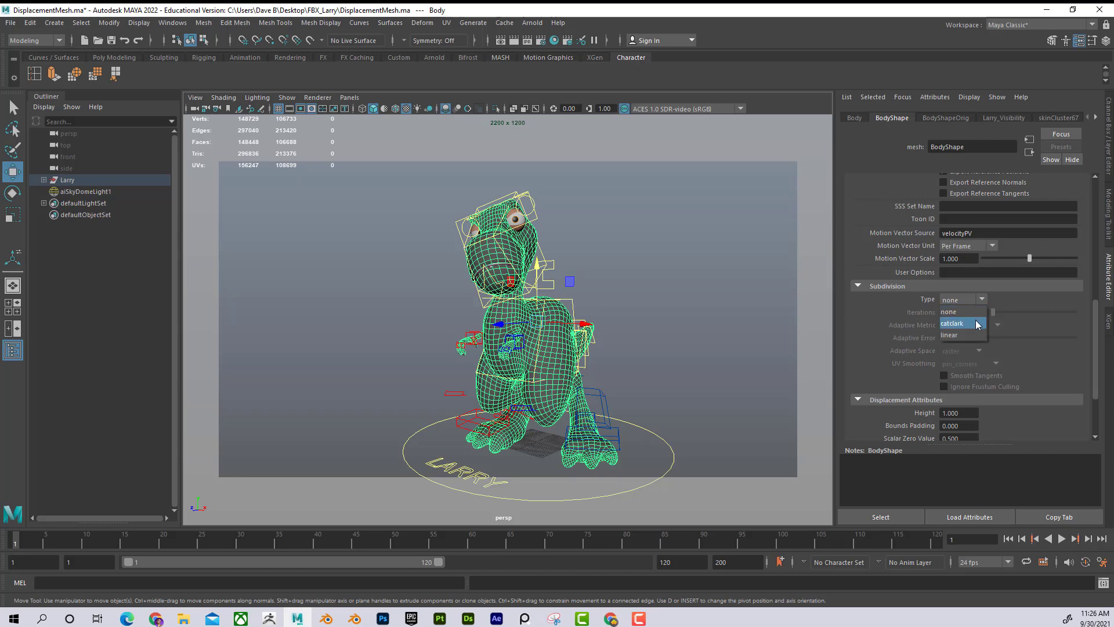
click(963, 323)
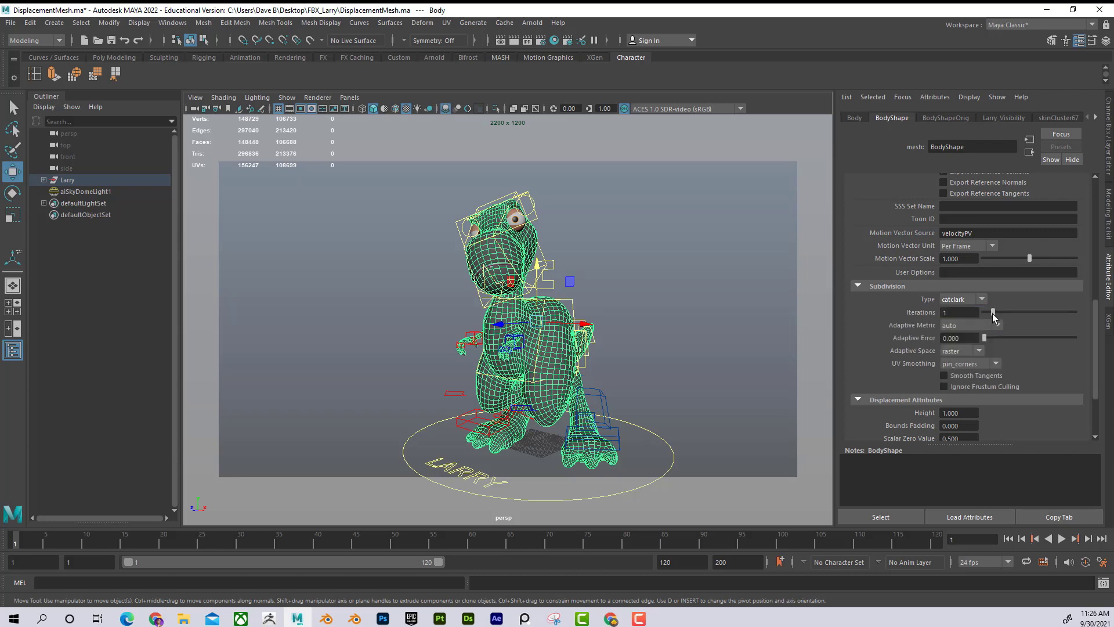
drag(1021, 311, 1031, 312)
scroll(971, 361, down, 2)
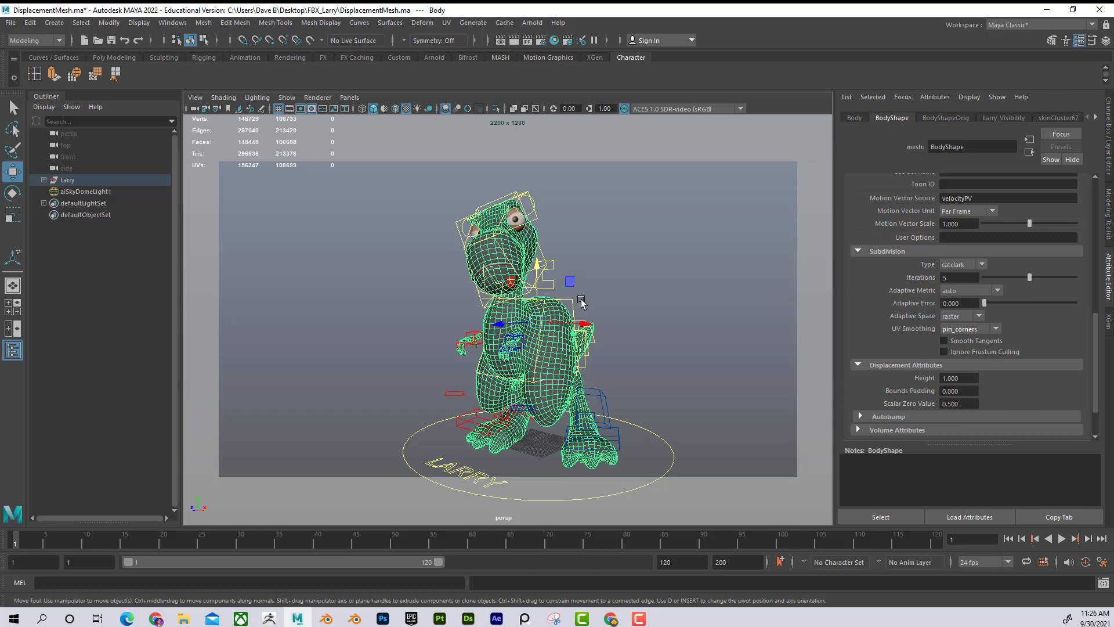
click(1110, 108)
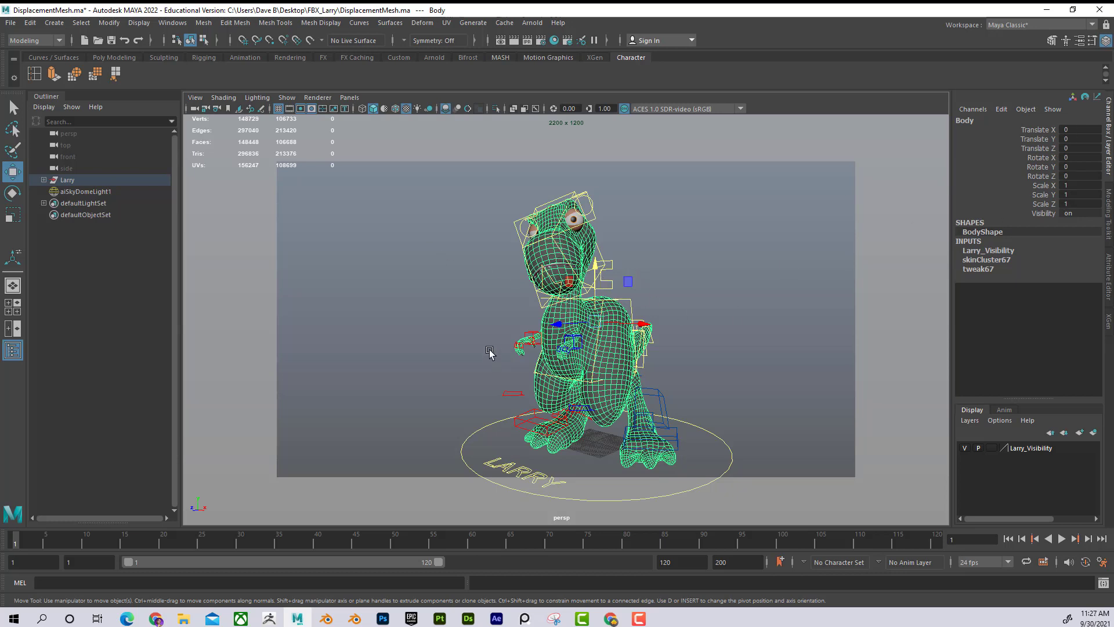
key(ctrl+d)
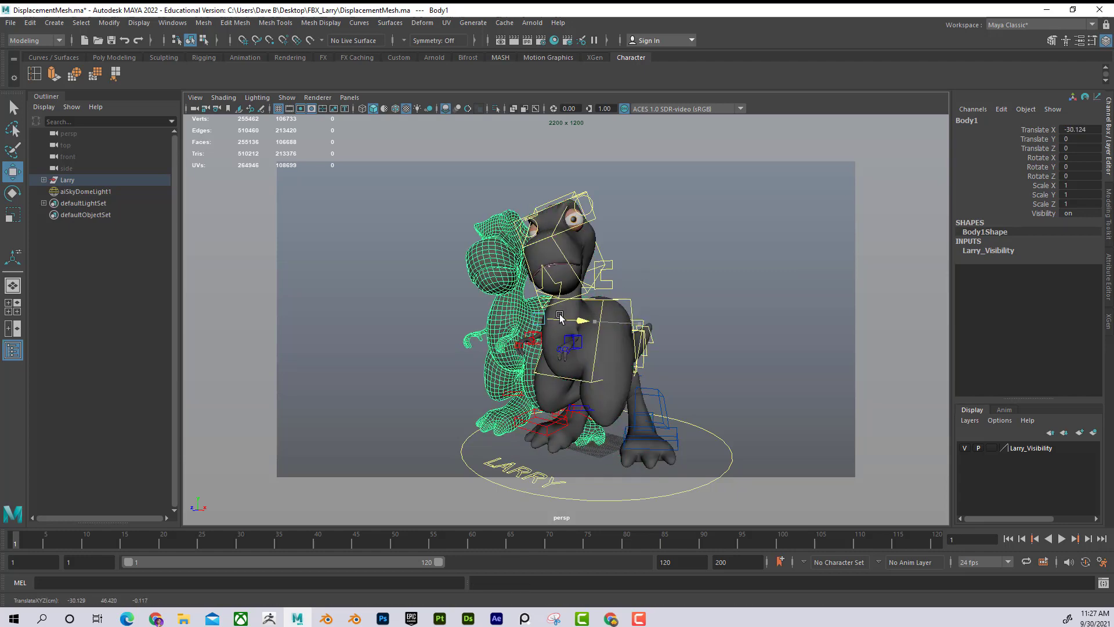
drag(560, 318, 477, 318)
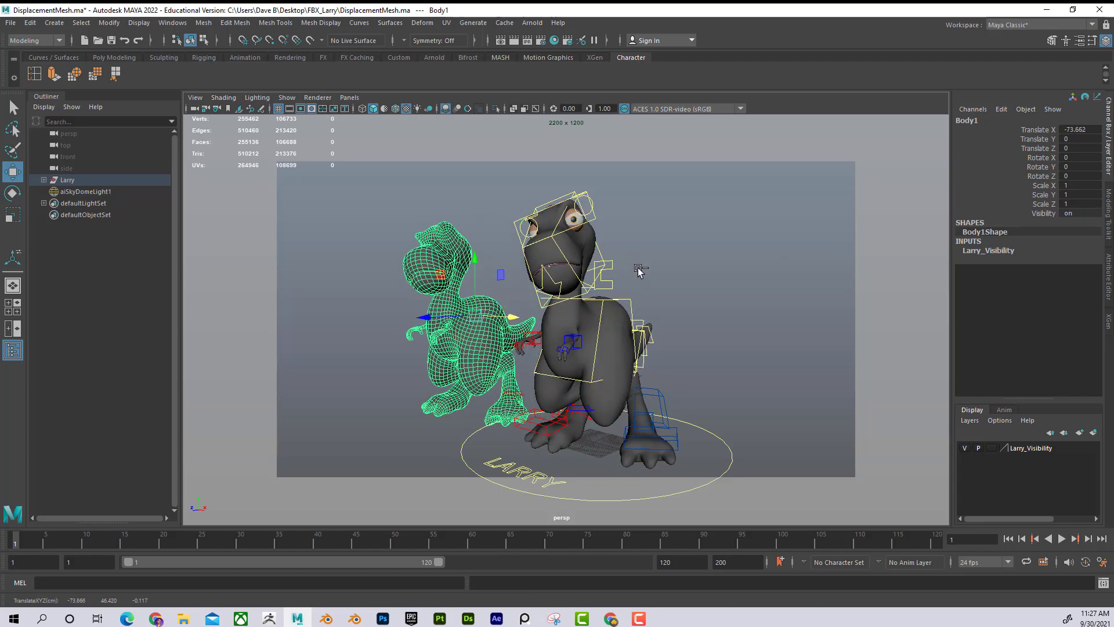
key(Delete)
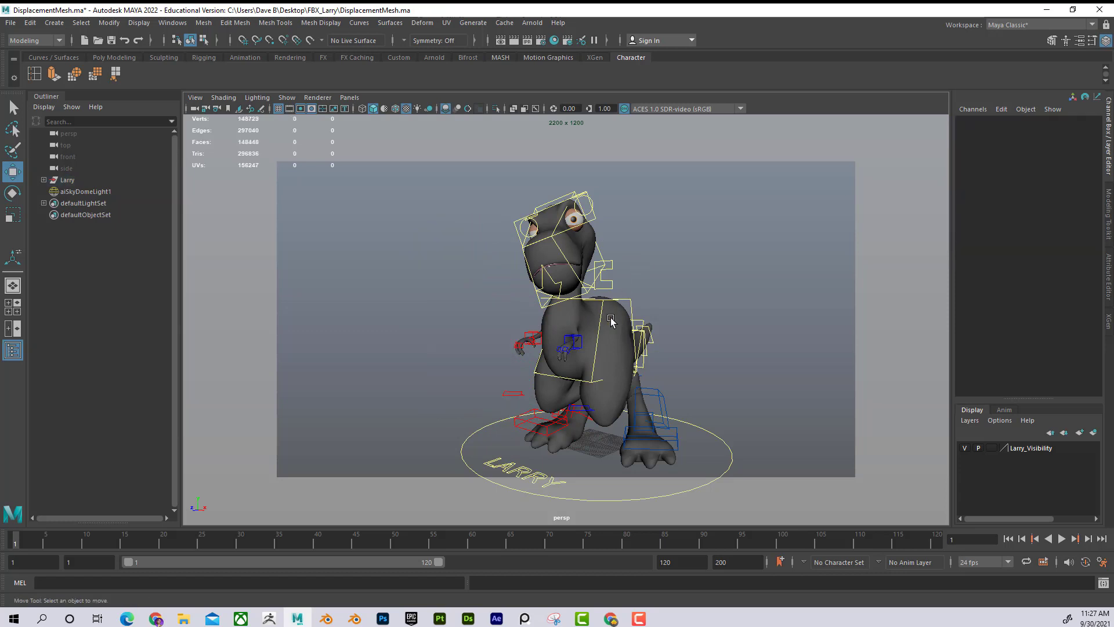
- Select the body mesh and highlight its Translate, Rotate and Scale channels
click(609, 319)
drag(1038, 133, 1042, 204)
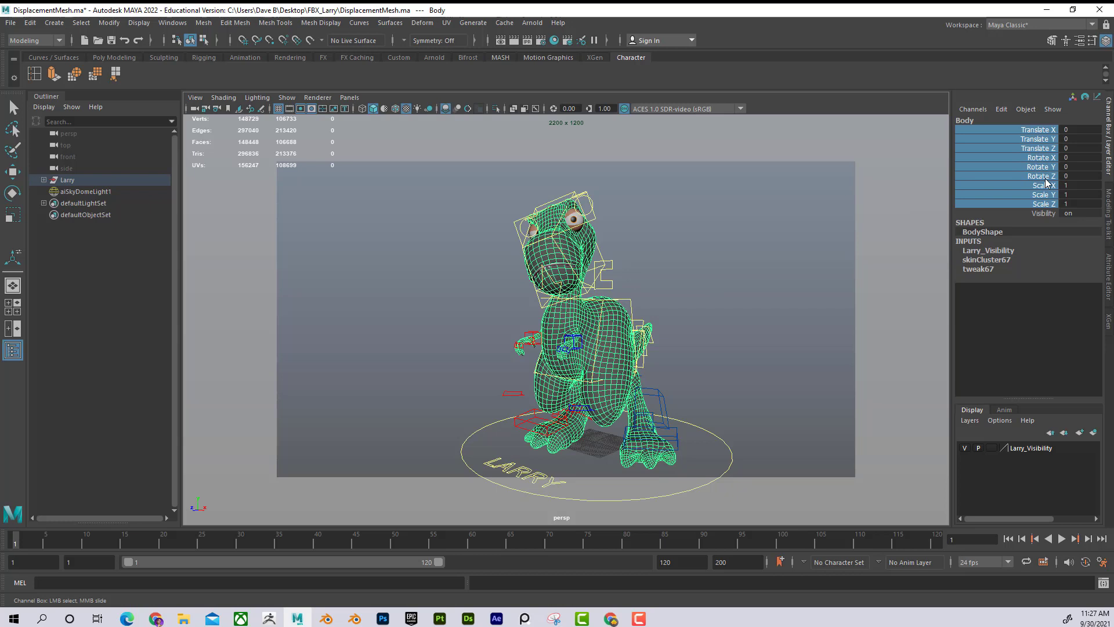
- Select both of the dinosaur's eyeball meshes together, without the head control or the sky dome light
click(572, 219)
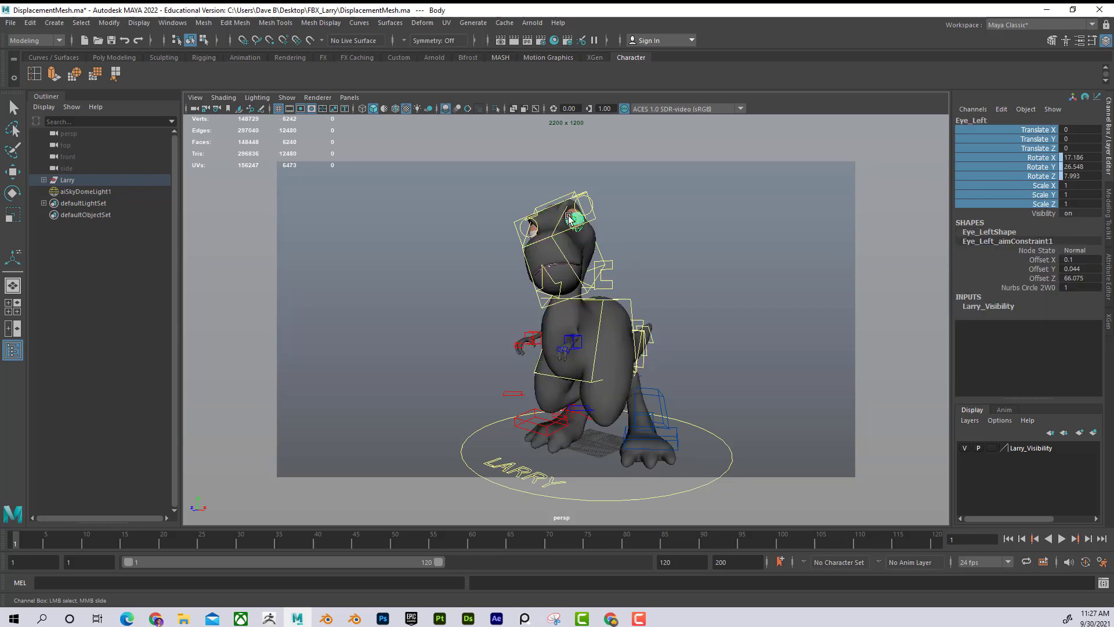
click(530, 234)
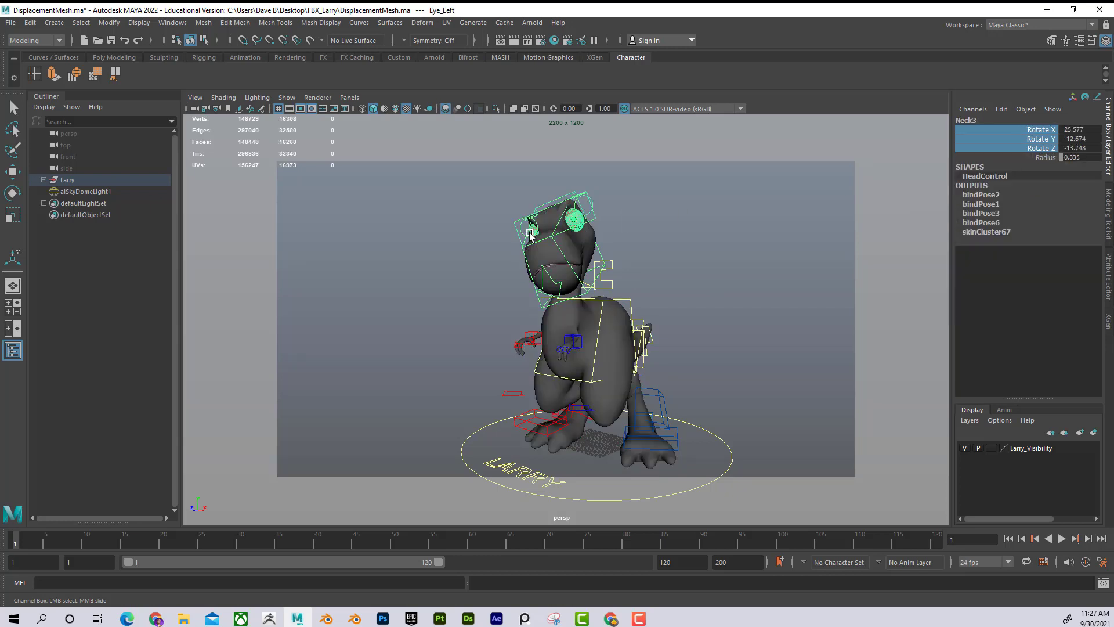
click(676, 241)
alt+drag(677, 242, 732, 265)
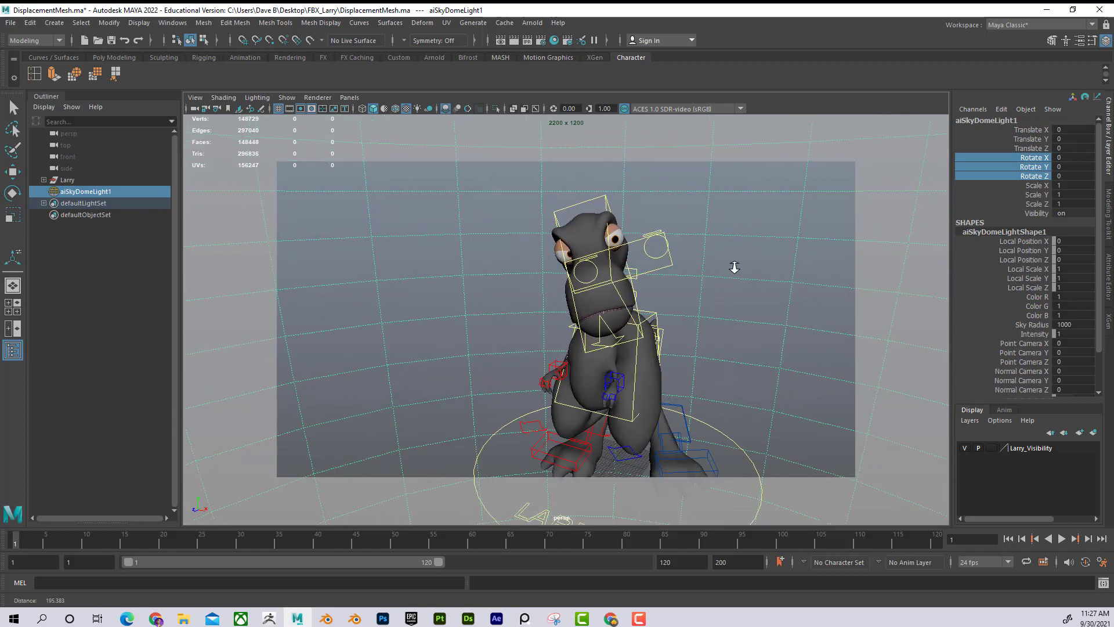
scroll(732, 264, up, 4)
click(552, 221)
click(643, 189)
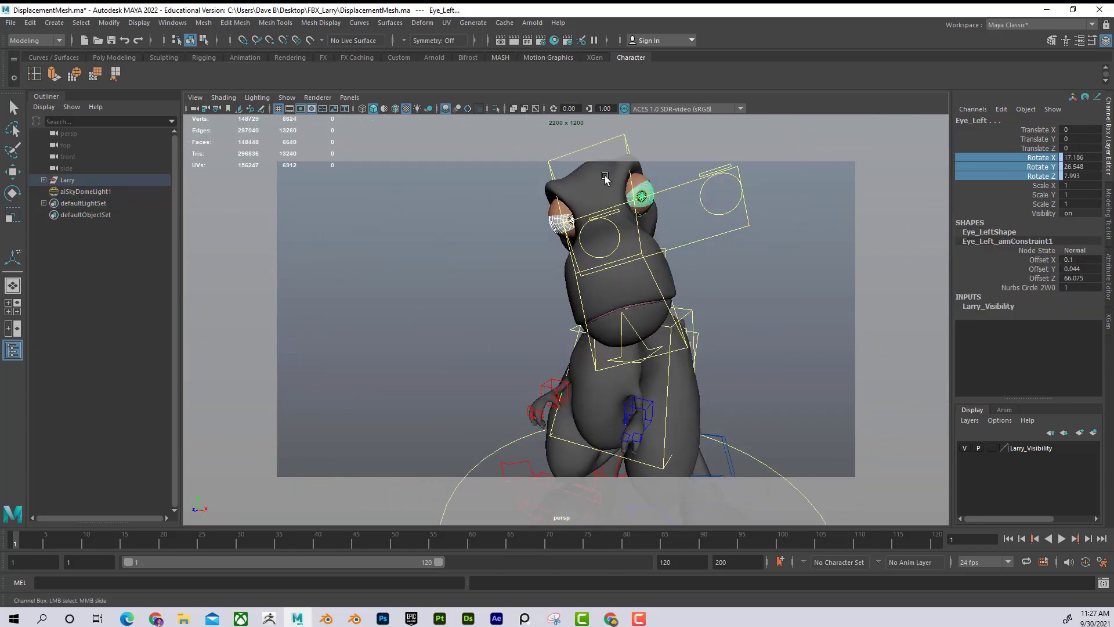
- Add the body mesh to the eyeball selection, group the meshes and duplicate the group
click(603, 174)
key(f)
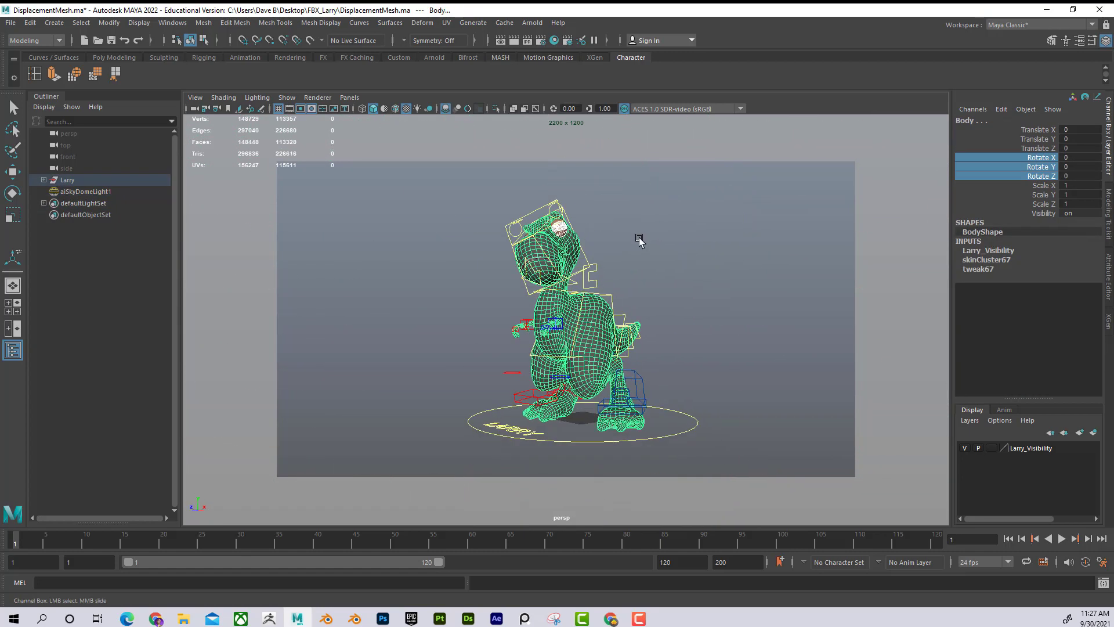
key(ctrl+g)
key(w)
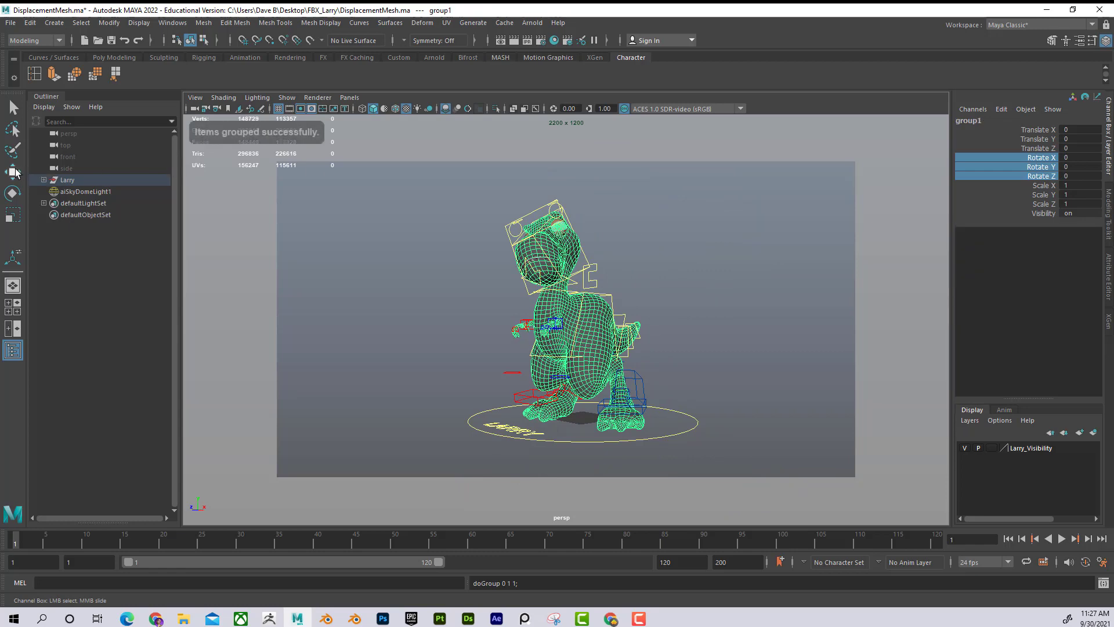
key(ctrl+d)
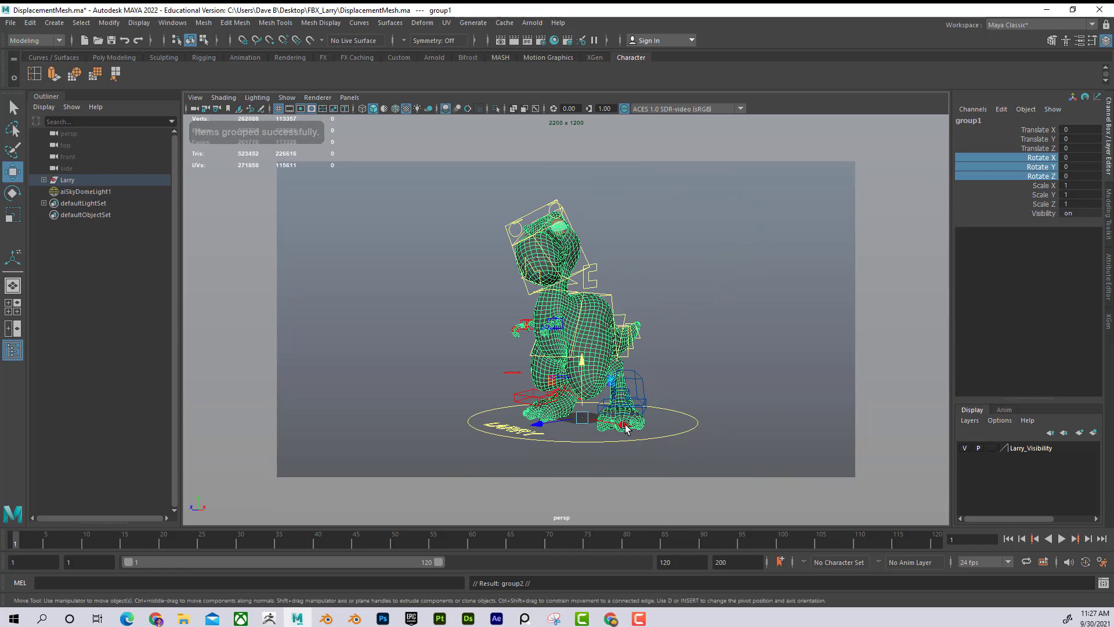
- Move the duplicated group clear of the rigged dinosaur, to about -57.2 in X and 34.4 in Z
drag(624, 426, 536, 410)
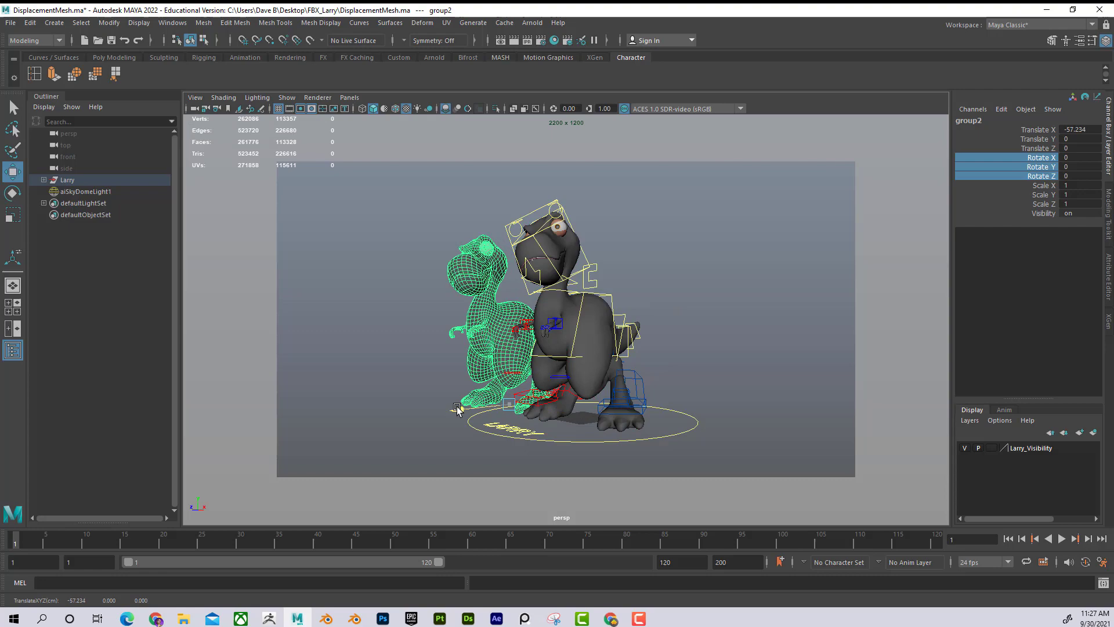
drag(463, 411, 391, 417)
alt+drag(657, 252, 711, 251)
mouse_move(562, 290)
alt+mouse_down()
mouse_move(521, 309)
mouse_move(553, 295)
alt+mouse_up()
scroll(520, 308, up, 1)
scroll(553, 295, up, 1)
scroll(553, 295, up, 1)
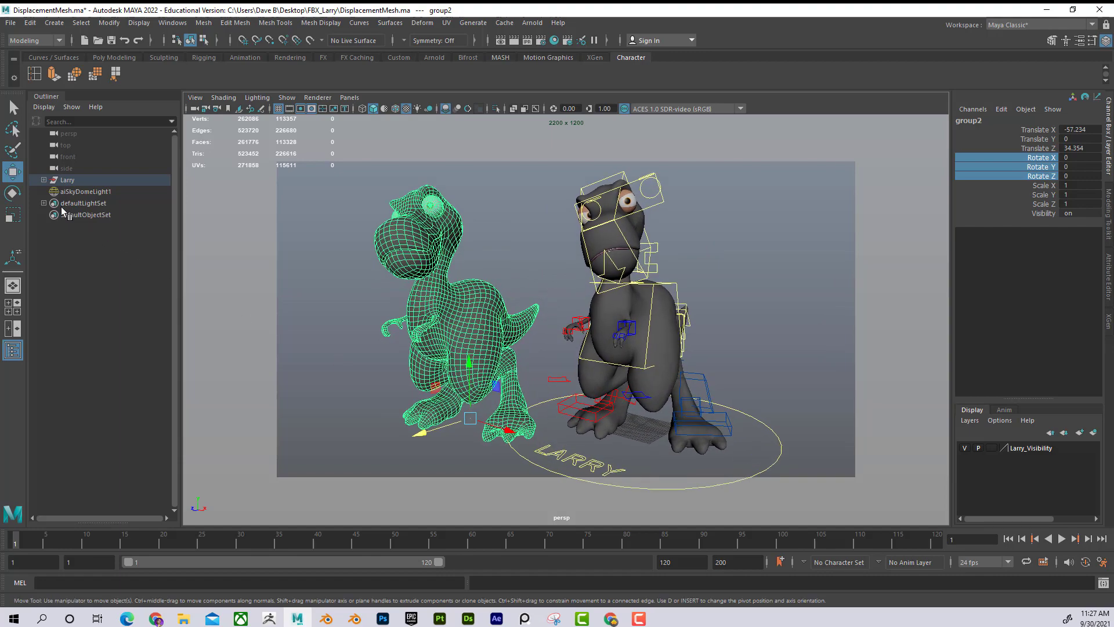
- Rotate the duplicated group slightly about its vertical axis and clear its selection
click(13, 193)
drag(457, 439, 471, 442)
click(510, 256)
scroll(581, 319, up, 2)
scroll(582, 319, down, 3)
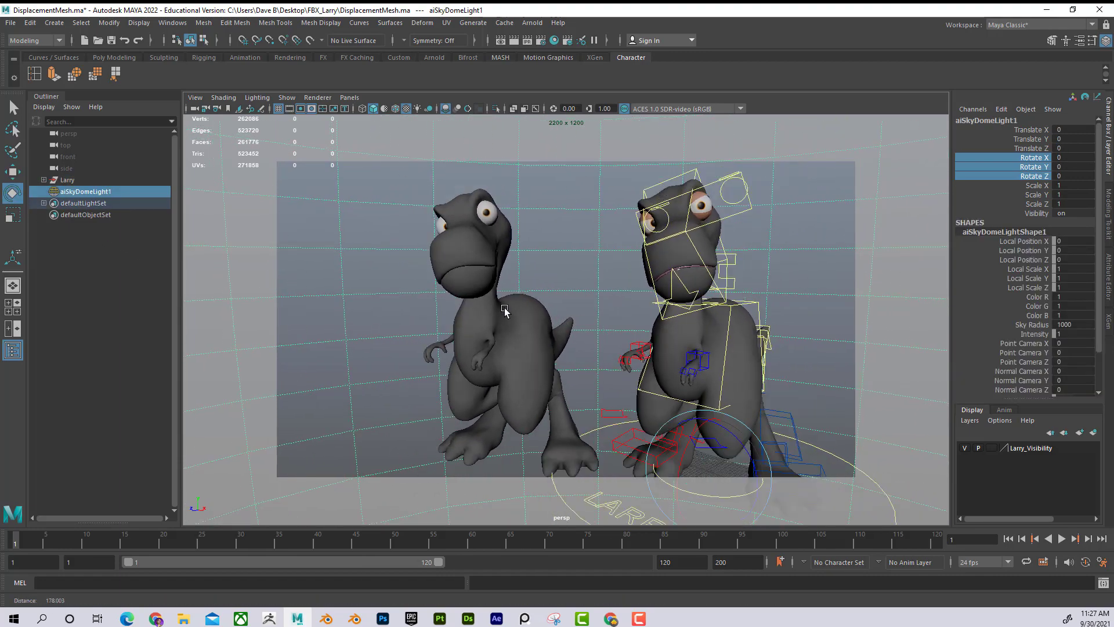
- Select the duplicated body and inspect its subdivision settings, material and shading group's displacement input
click(492, 362)
scroll(622, 389, up, 5)
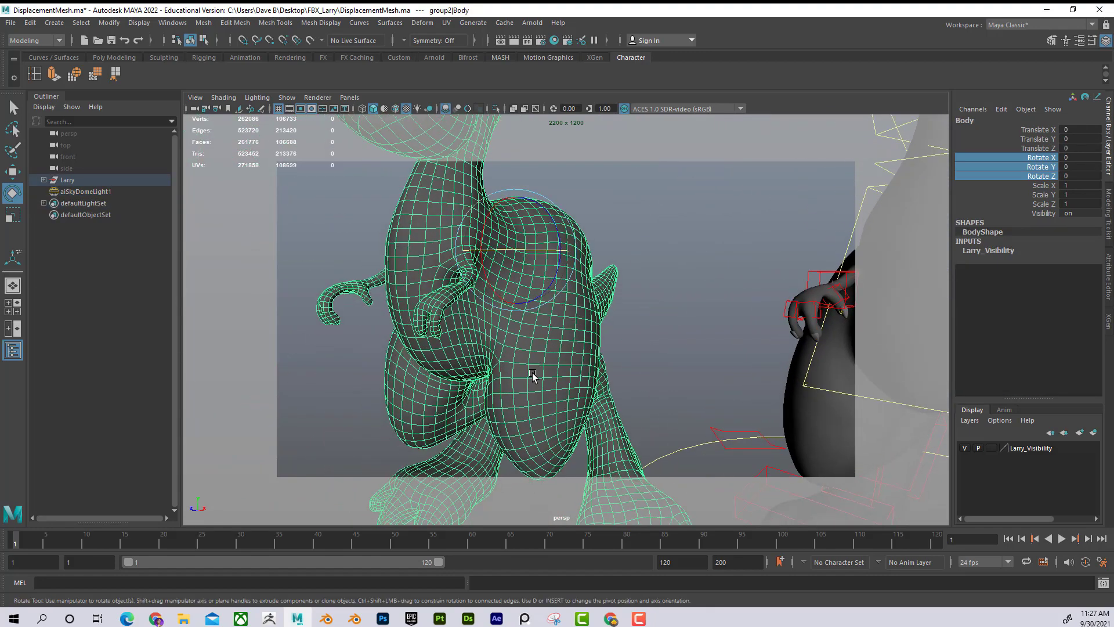
scroll(556, 304, down, 8)
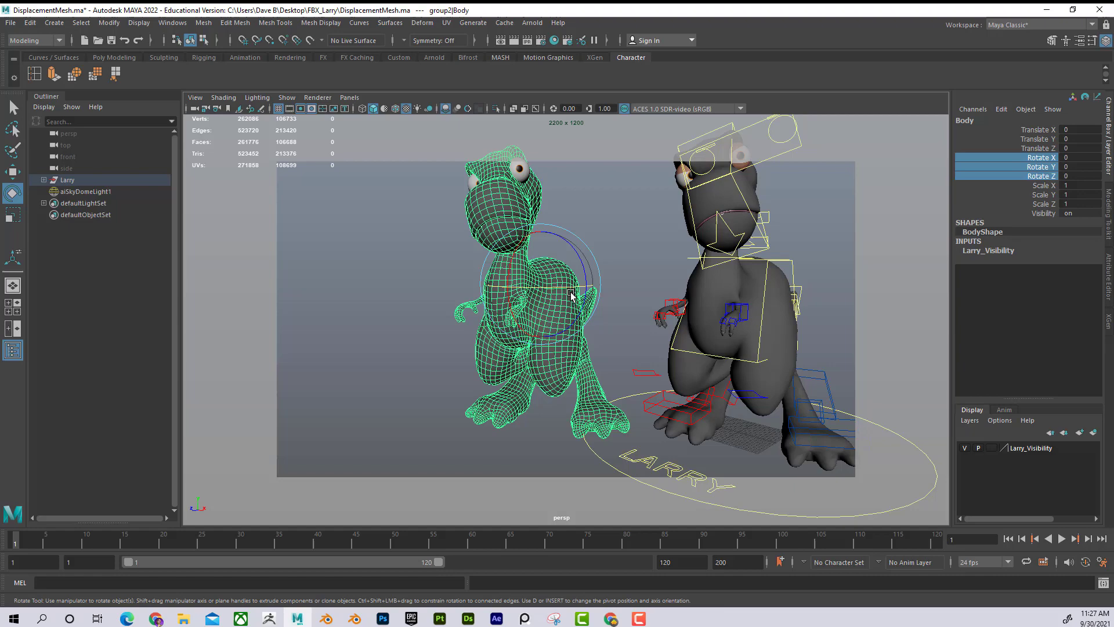
scroll(543, 307, up, 1)
alt+middle_drag(542, 308, 550, 314)
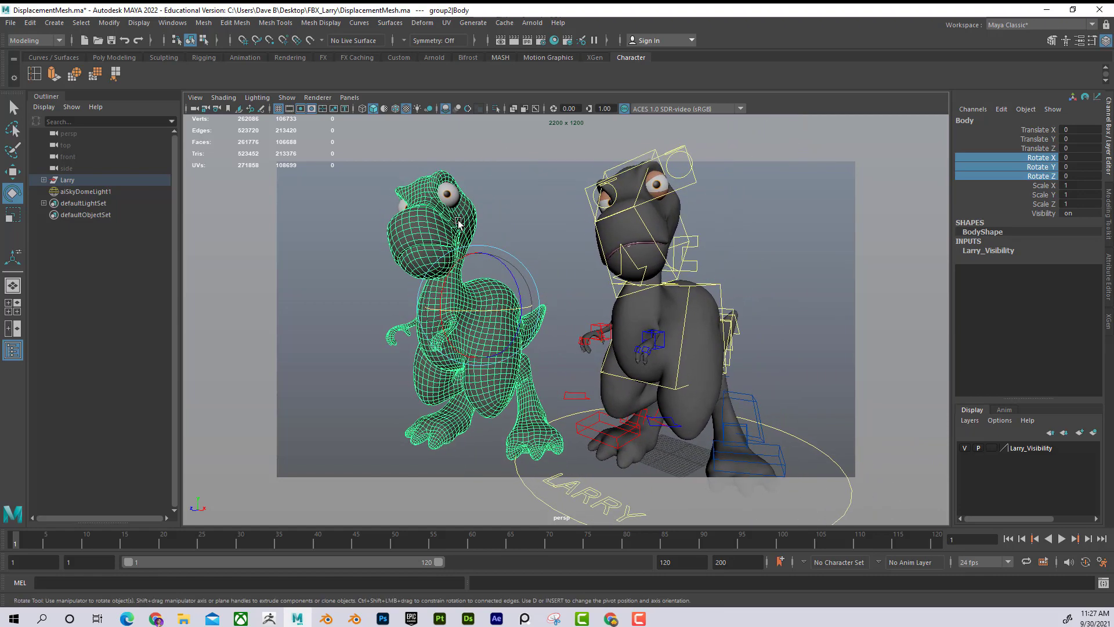
right_drag(458, 220, 464, 501)
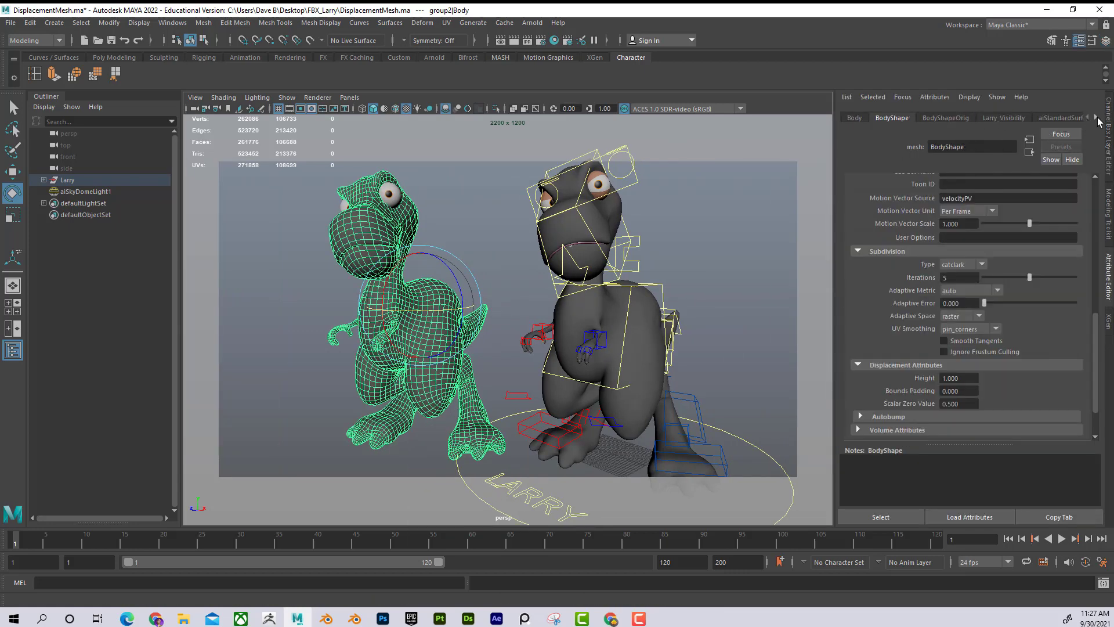
click(1096, 118)
click(1049, 118)
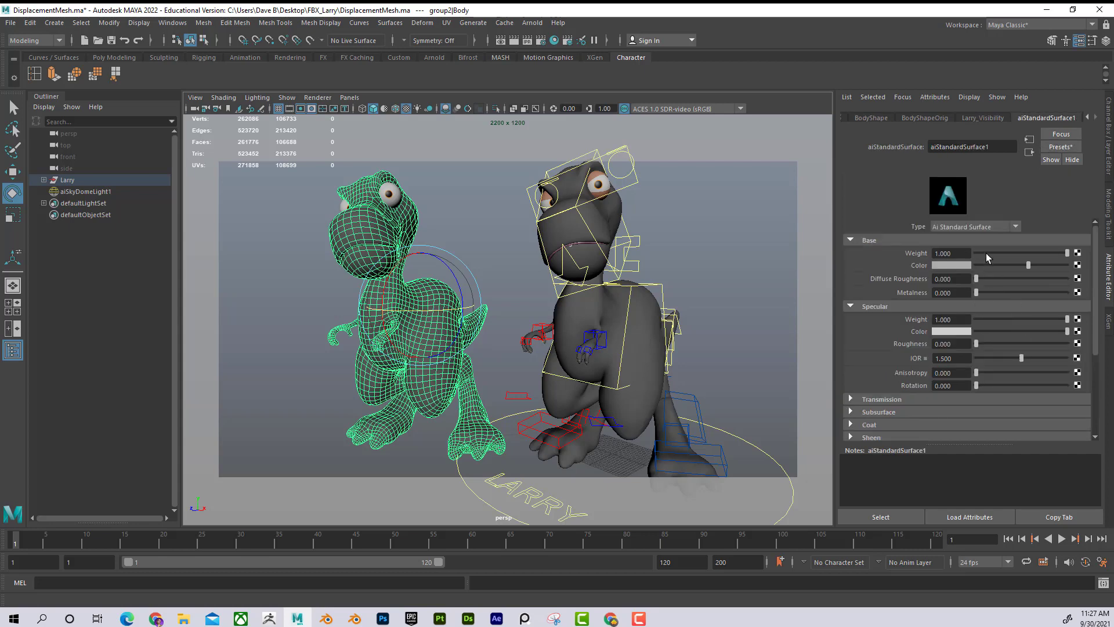
click(1029, 152)
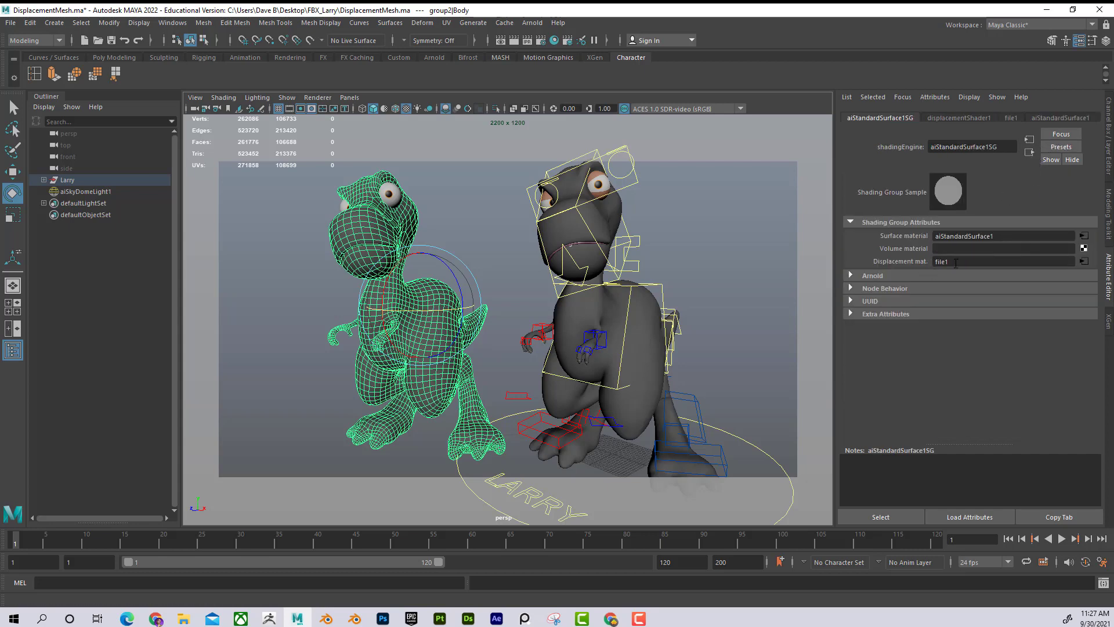
- Reselect the duplicated body mesh and smooth it three times with one division level each
click(428, 211)
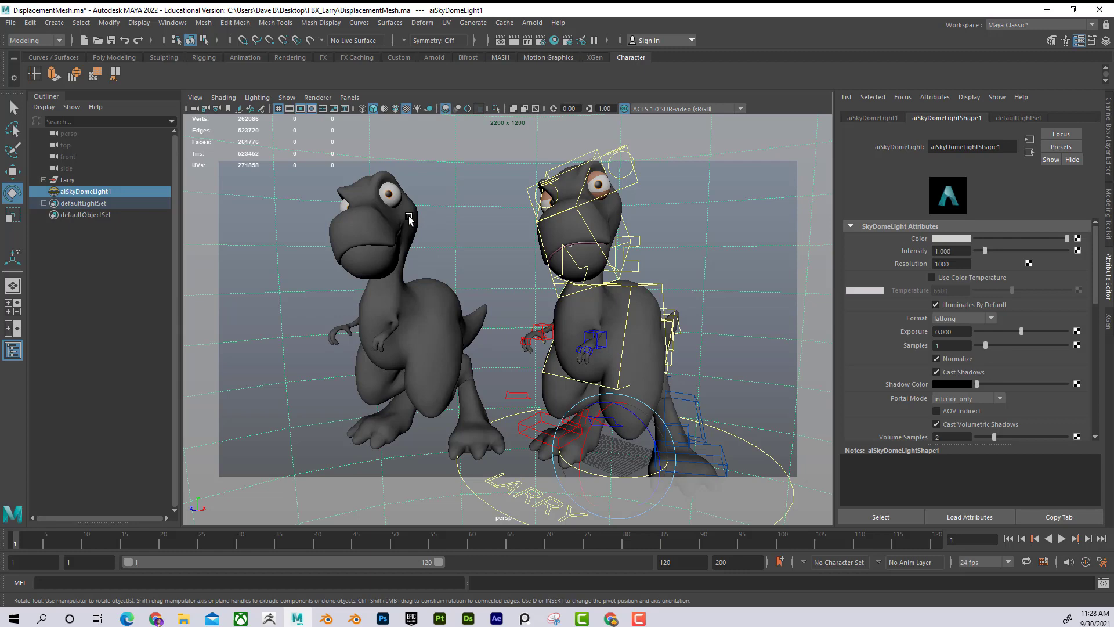
click(408, 214)
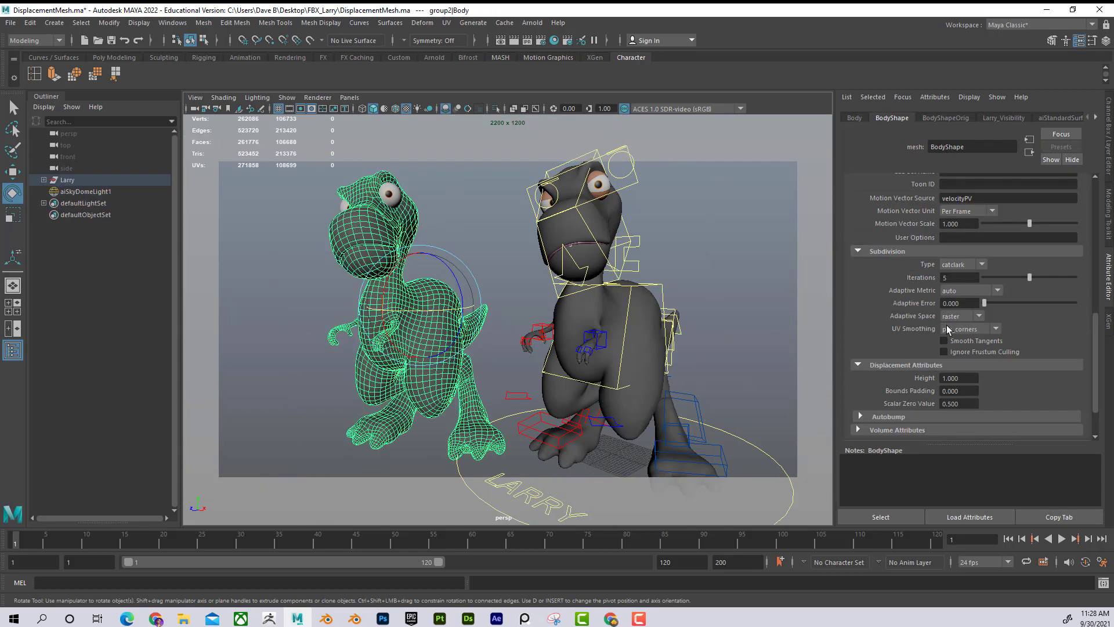
alt+middle_drag(420, 237, 452, 231)
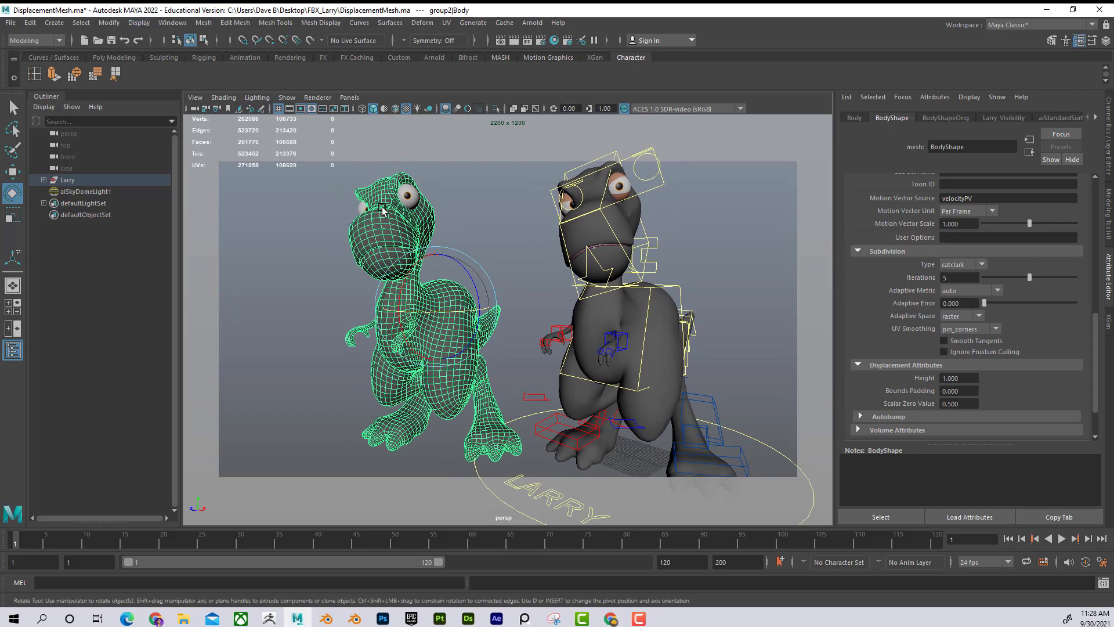
click(203, 22)
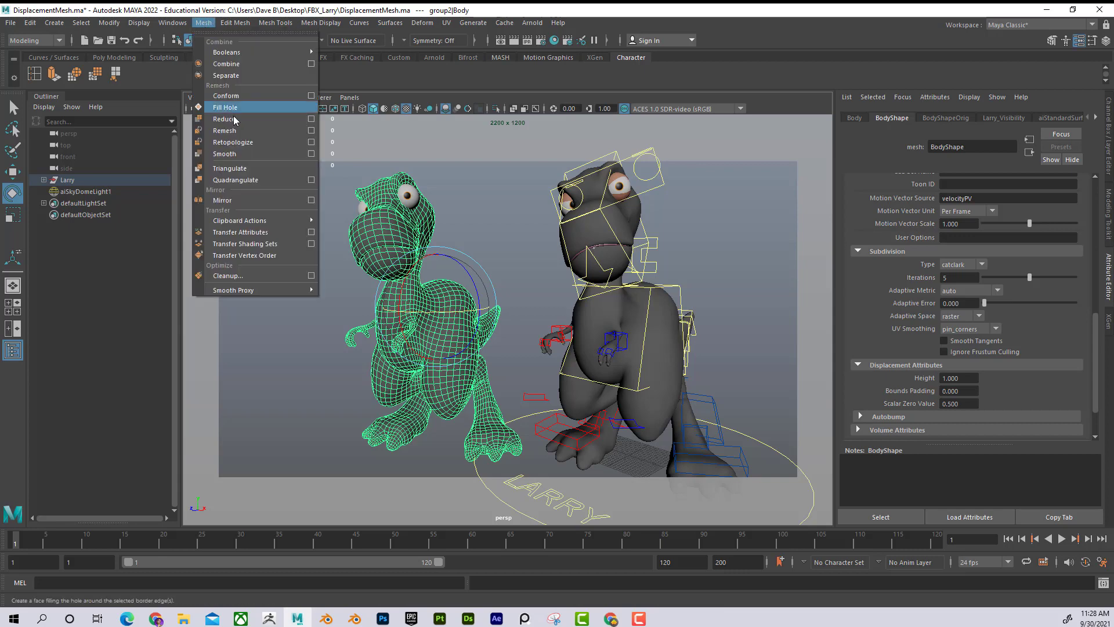
click(238, 155)
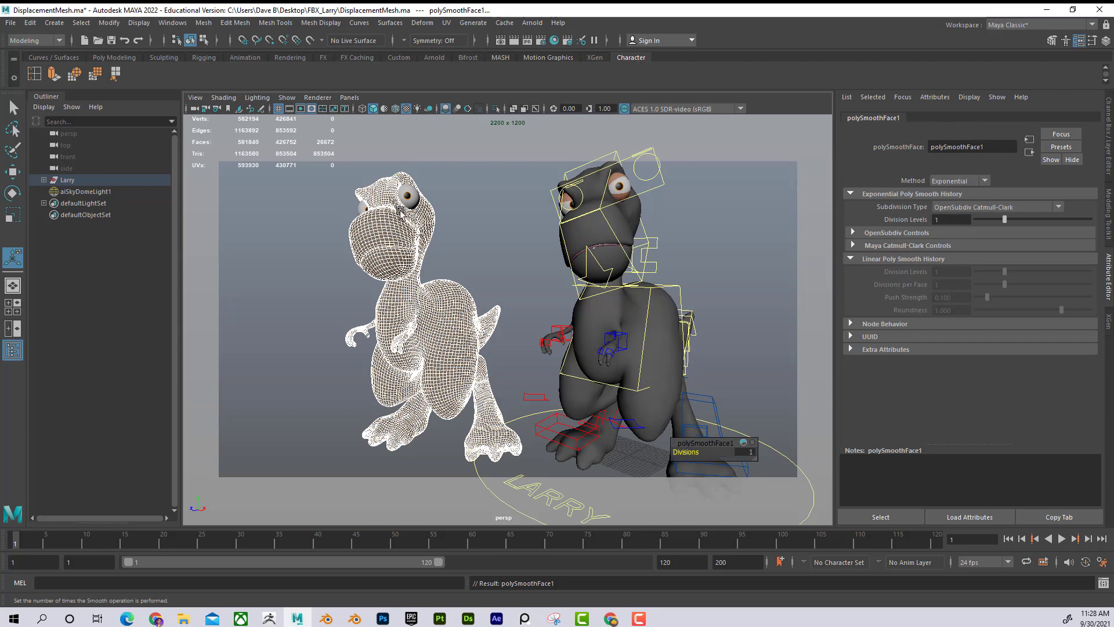
click(205, 24)
click(248, 154)
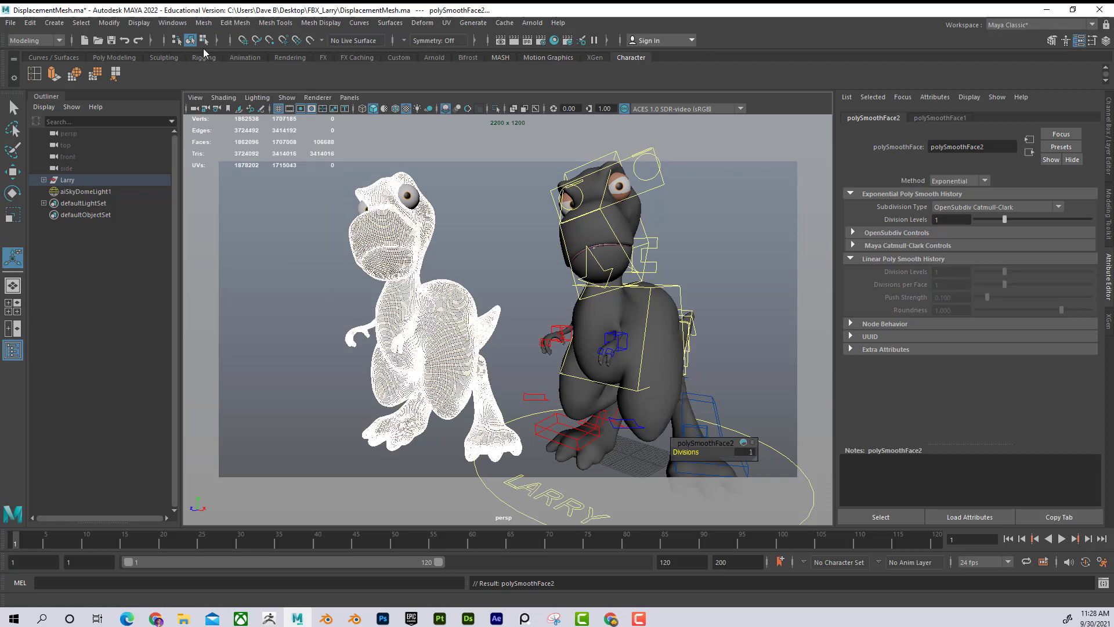
click(206, 23)
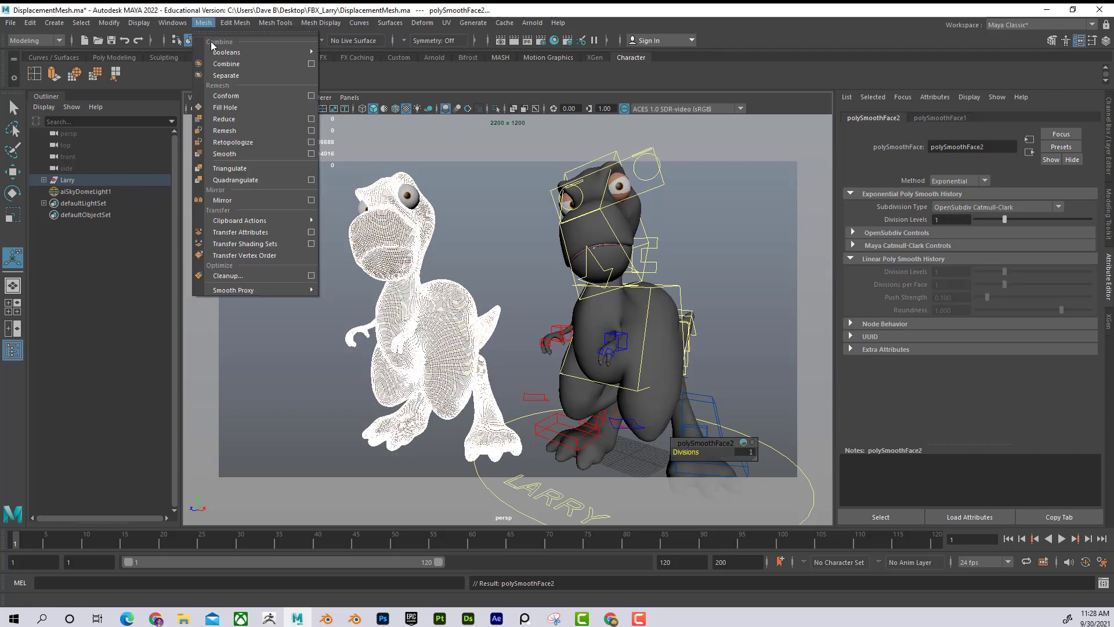
click(249, 152)
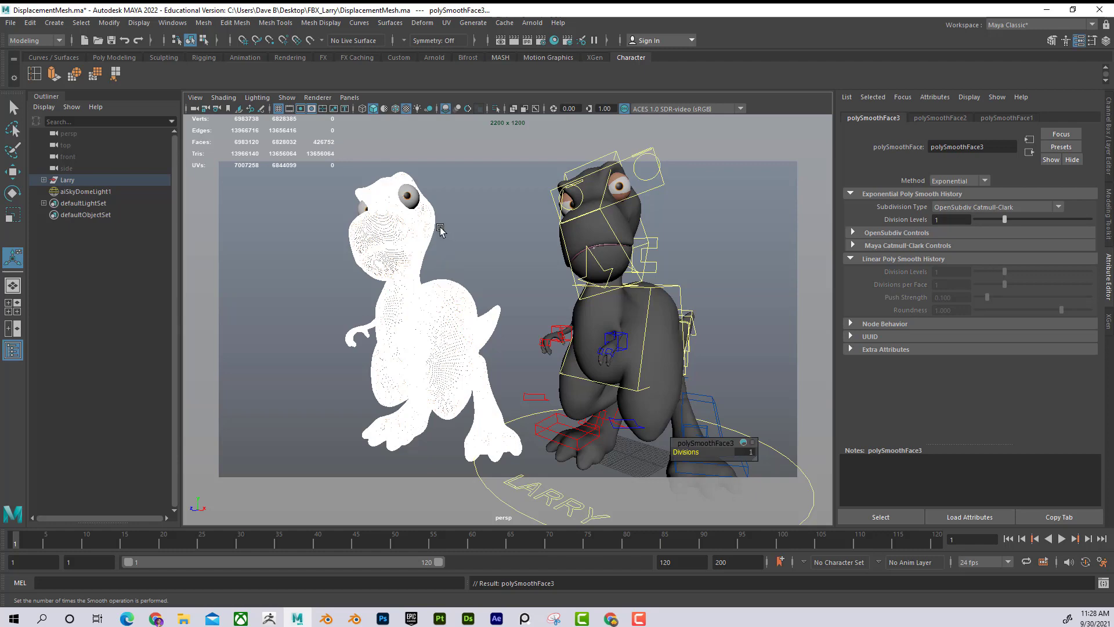
- Locate the Displacement to Polygons conversion for the smoothed body mesh
alt+drag(419, 253, 427, 243)
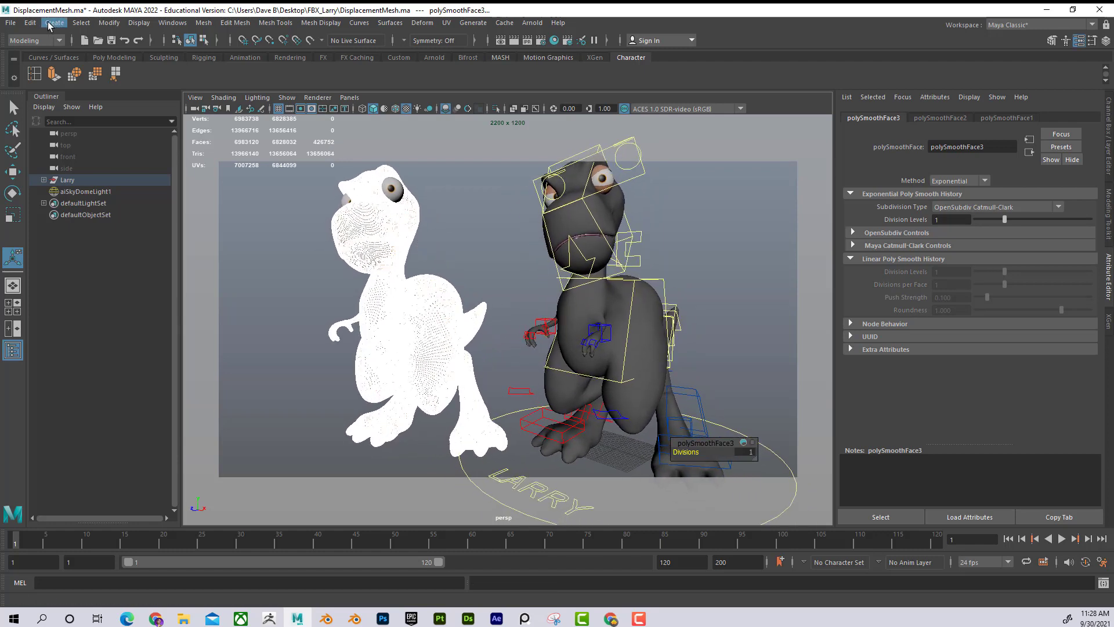
click(114, 25)
mouse_move(186, 305)
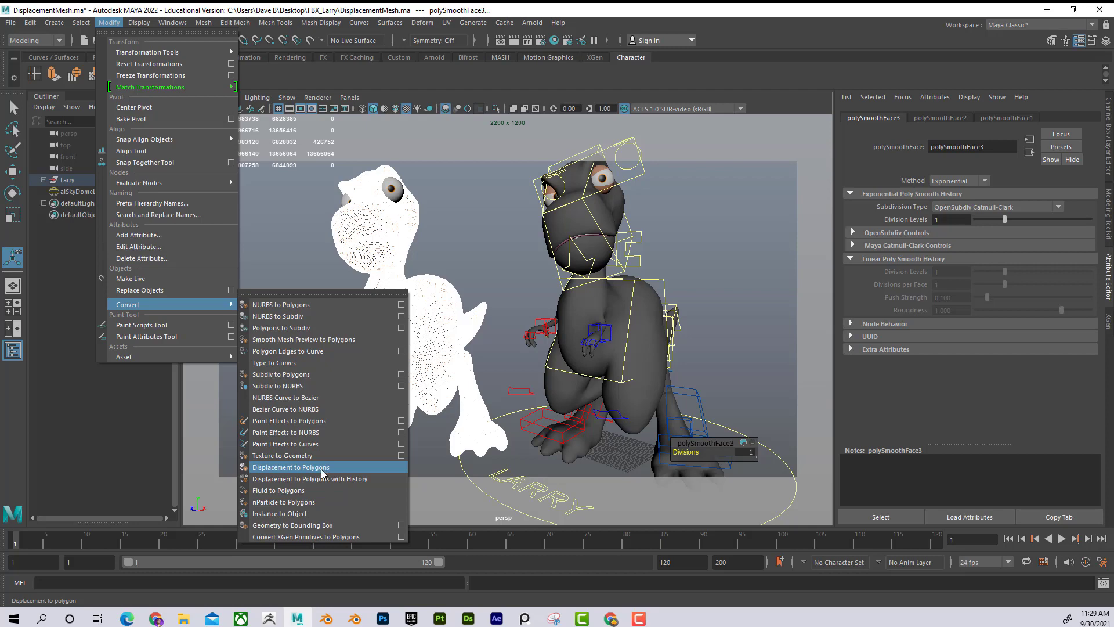
- Browse to DisplacementMesh.ma in the FBX_Larry folder and check its file size
mouse_move(11, 23)
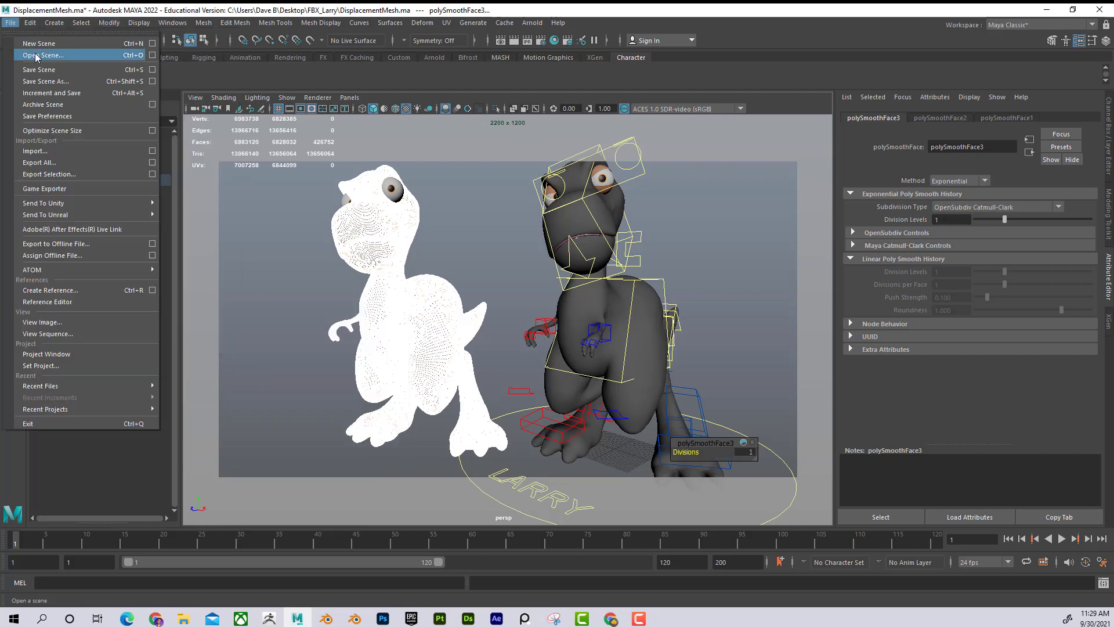
click(373, 176)
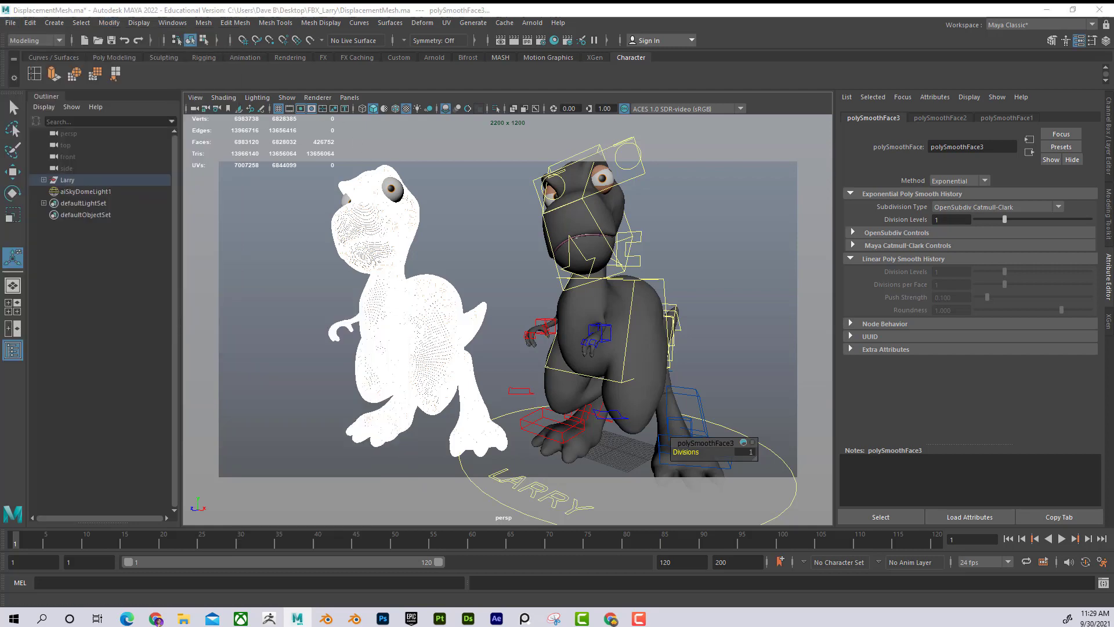
click(253, 231)
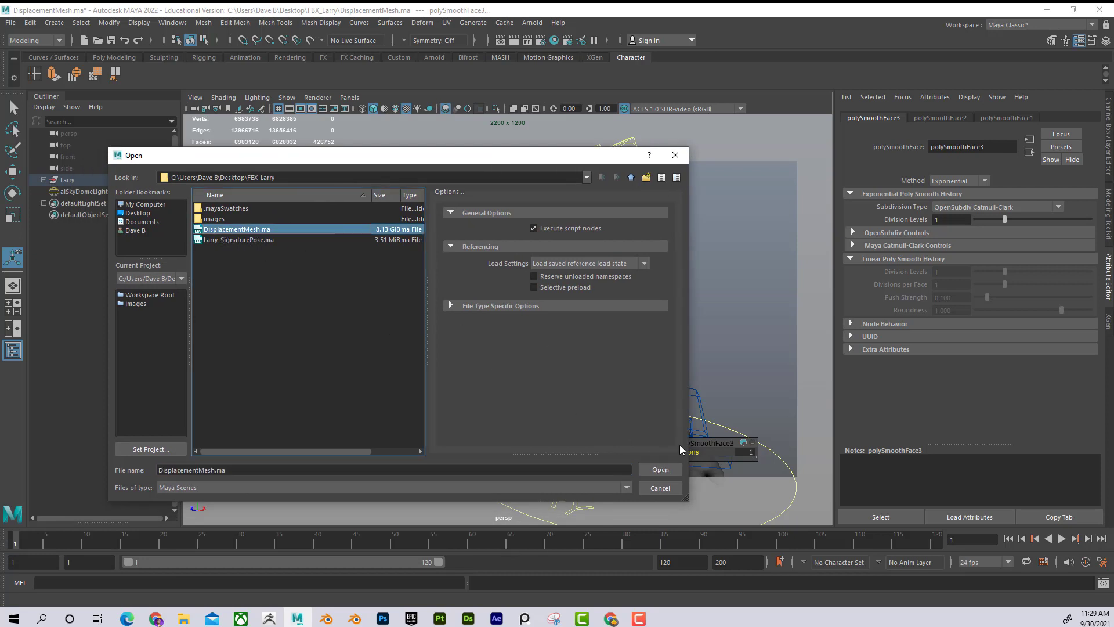
click(662, 470)
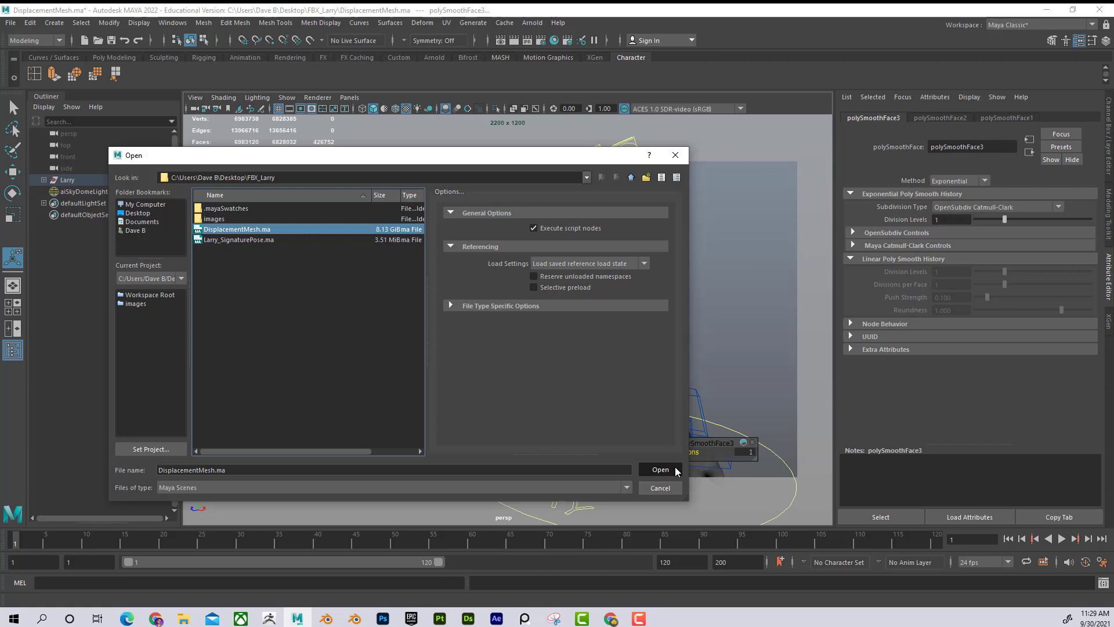
click(566, 312)
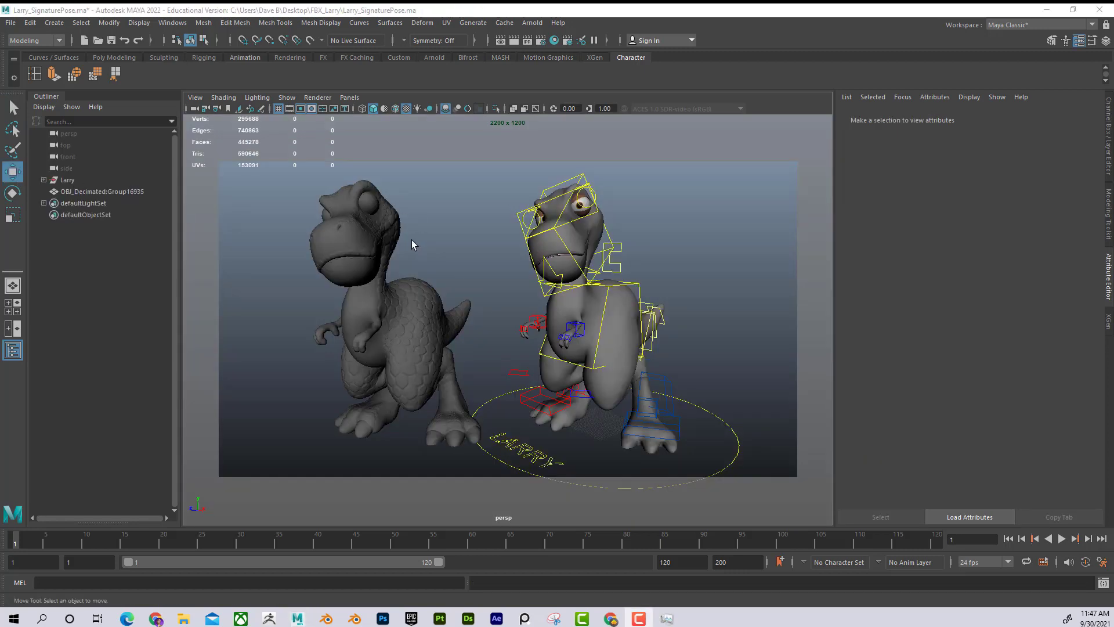
- Examine the scale detail on the converted dinosaur mesh beside the smooth rigged original, and review the conversion command's location
mouse_move(469, 265)
alt+mouse_down()
mouse_move(436, 263)
mouse_move(472, 263)
alt+mouse_up()
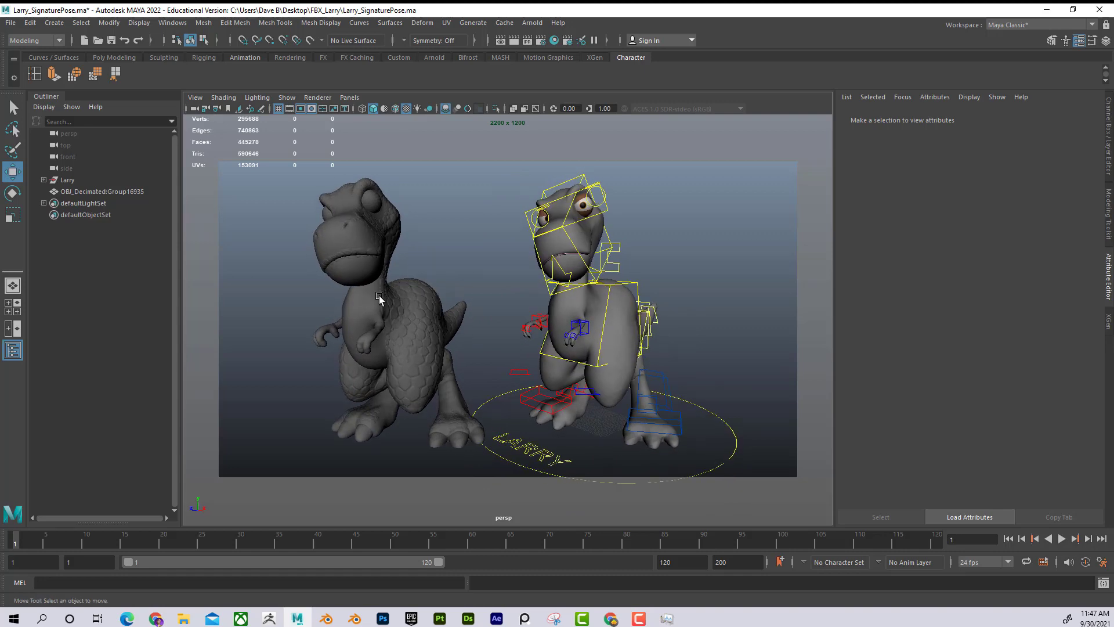
mouse_move(408, 301)
alt+mouse_down()
mouse_move(387, 301)
mouse_move(407, 307)
alt+mouse_up()
click(109, 22)
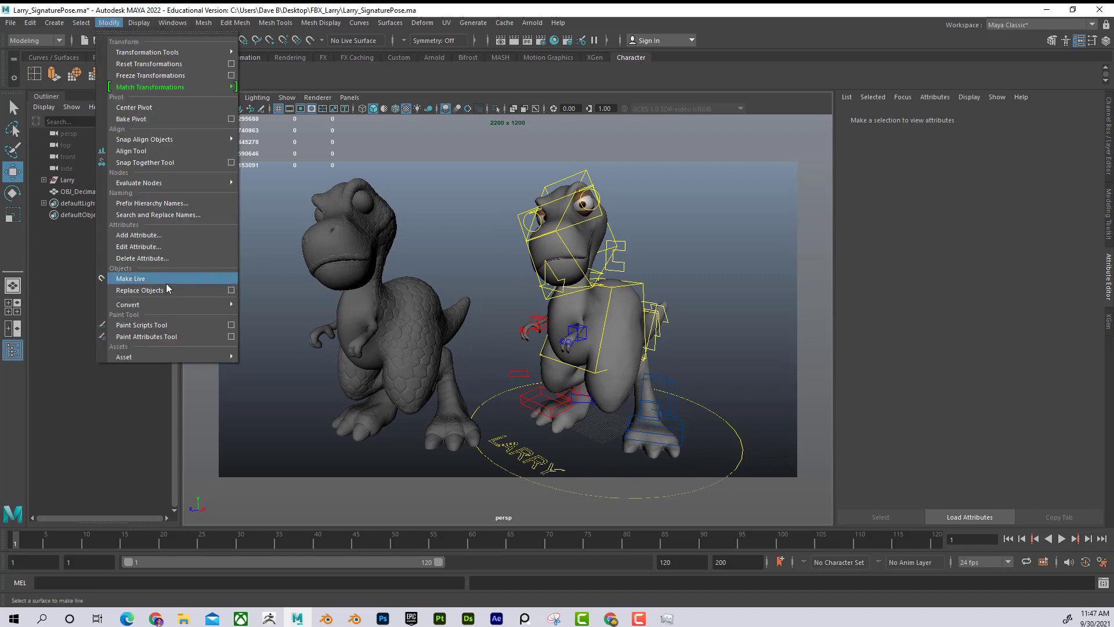
mouse_move(168, 305)
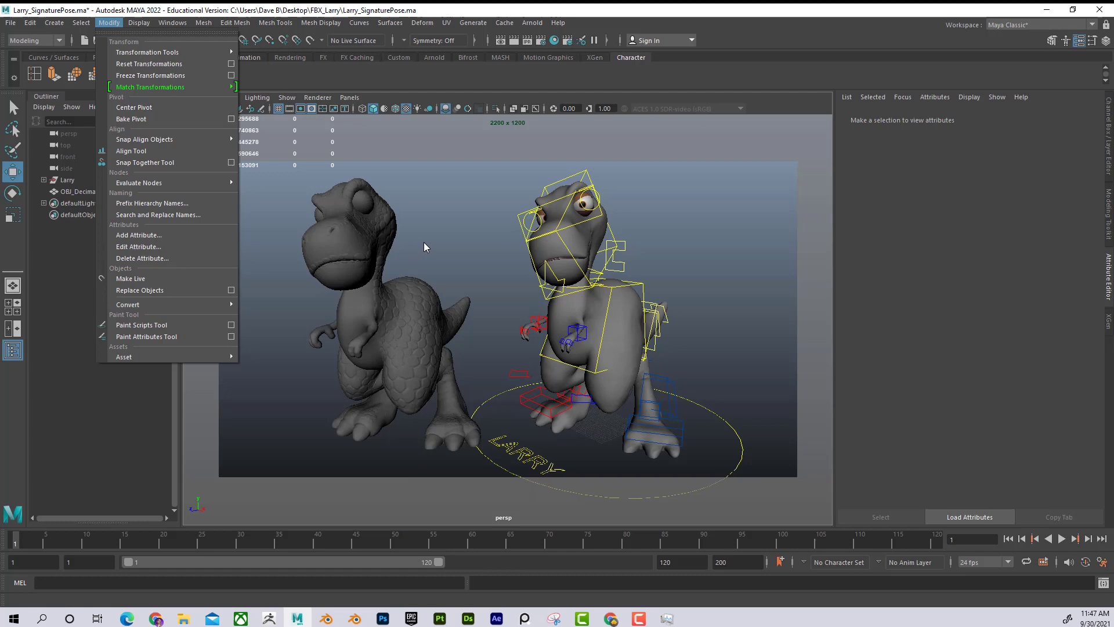
click(376, 232)
alt+right_drag(376, 270, 505, 304)
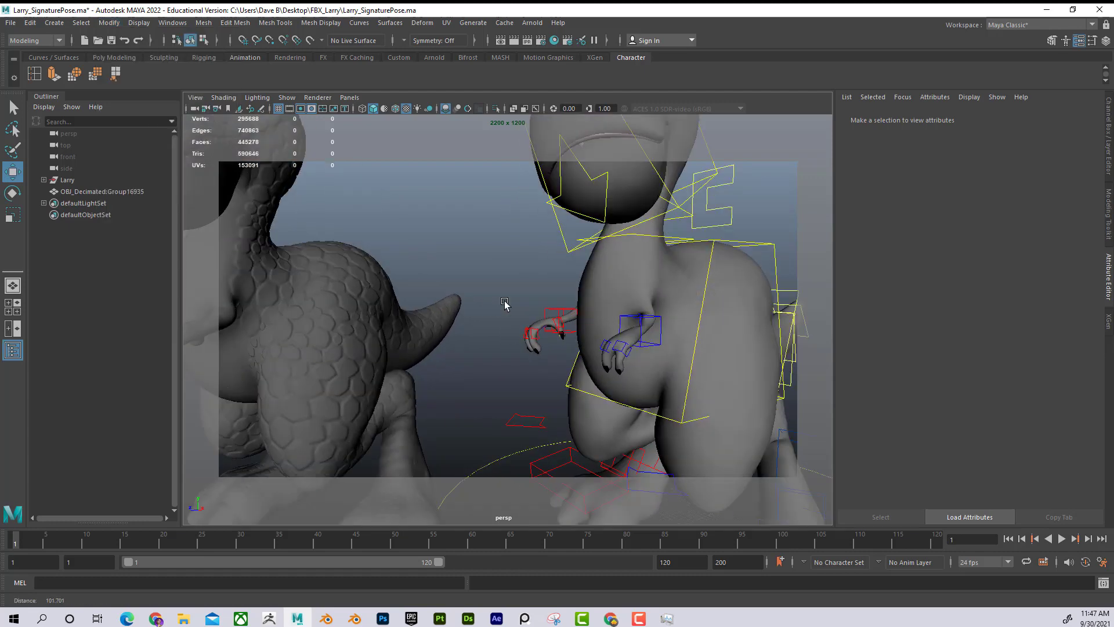
alt+middle_drag(505, 303, 531, 272)
alt+drag(524, 275, 508, 271)
scroll(509, 274, down, 8)
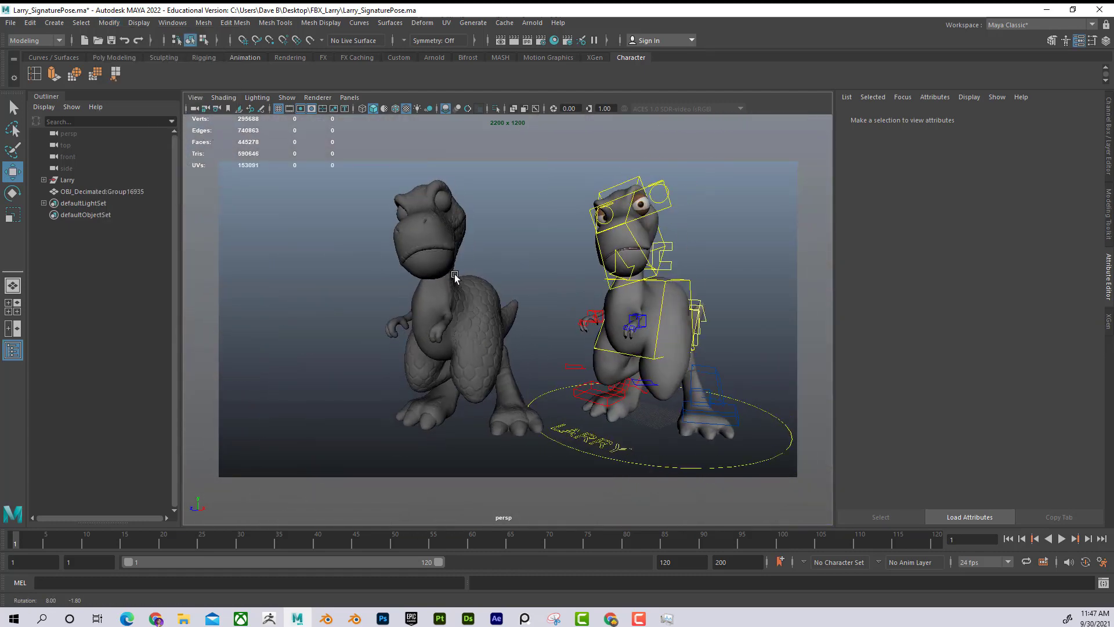
- Select the converted OBJ_Decimated dinosaur mesh, review the export commands available for it, and clear the selection
click(370, 207)
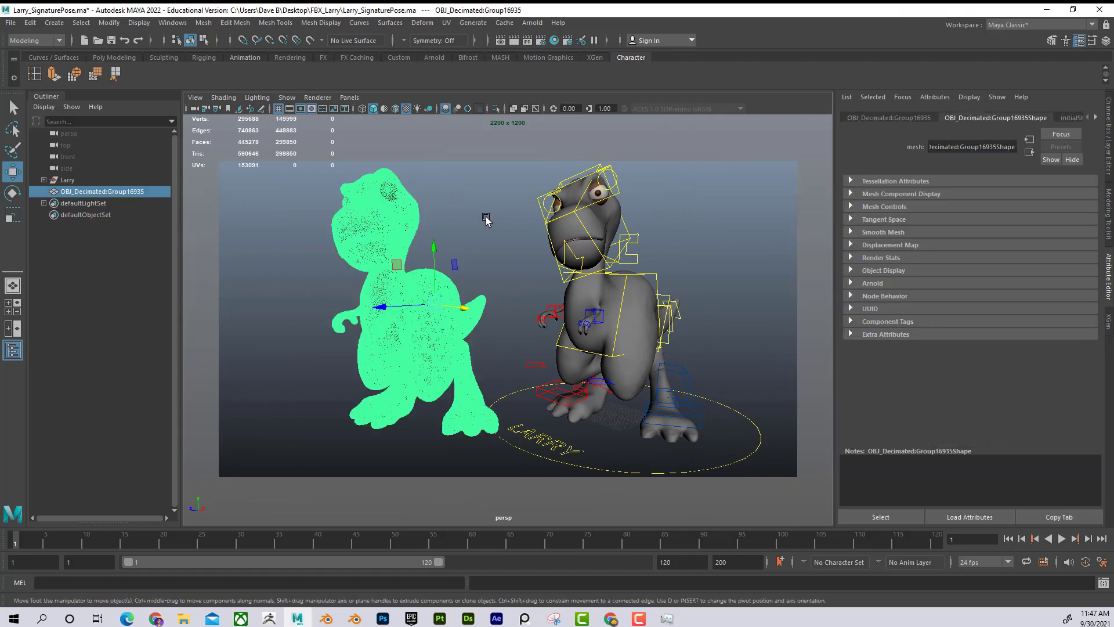
scroll(465, 212, down, 4)
scroll(464, 214, up, 3)
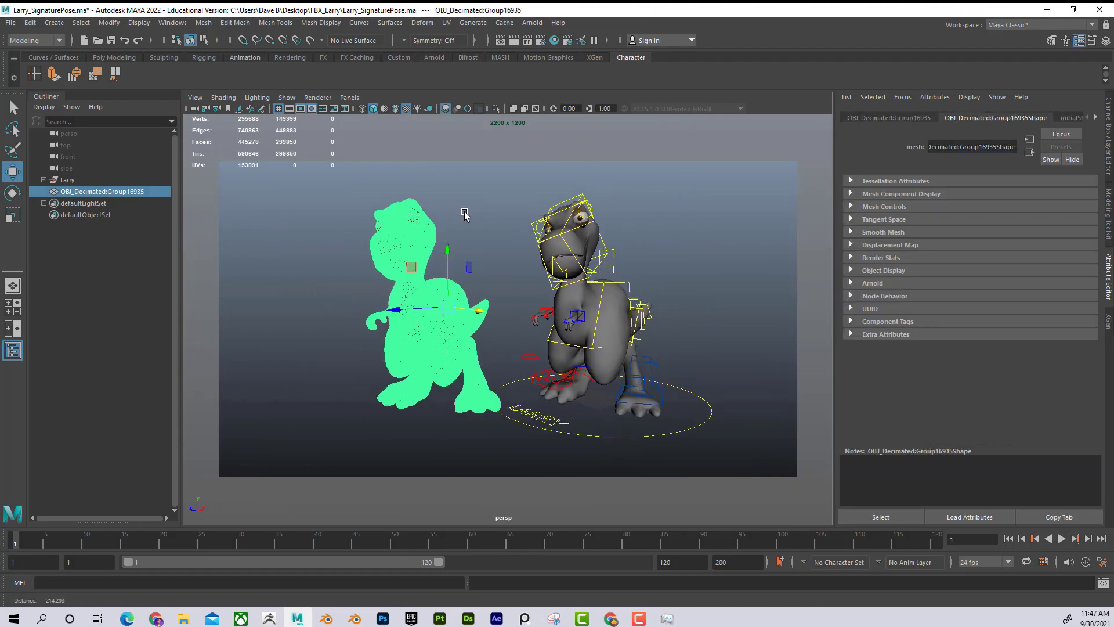
click(10, 23)
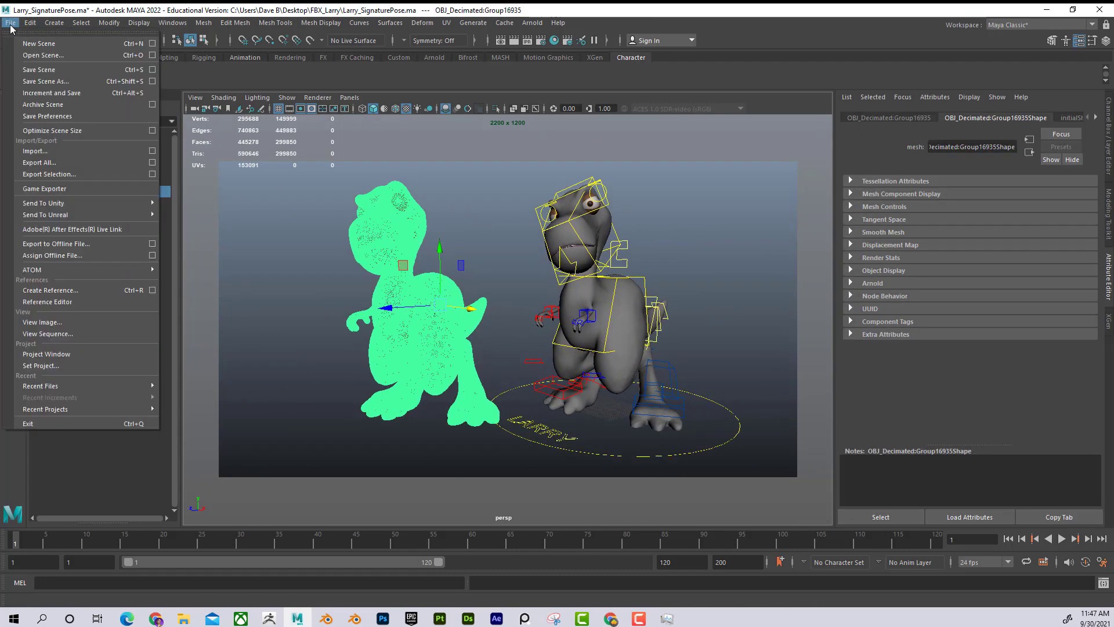
click(452, 184)
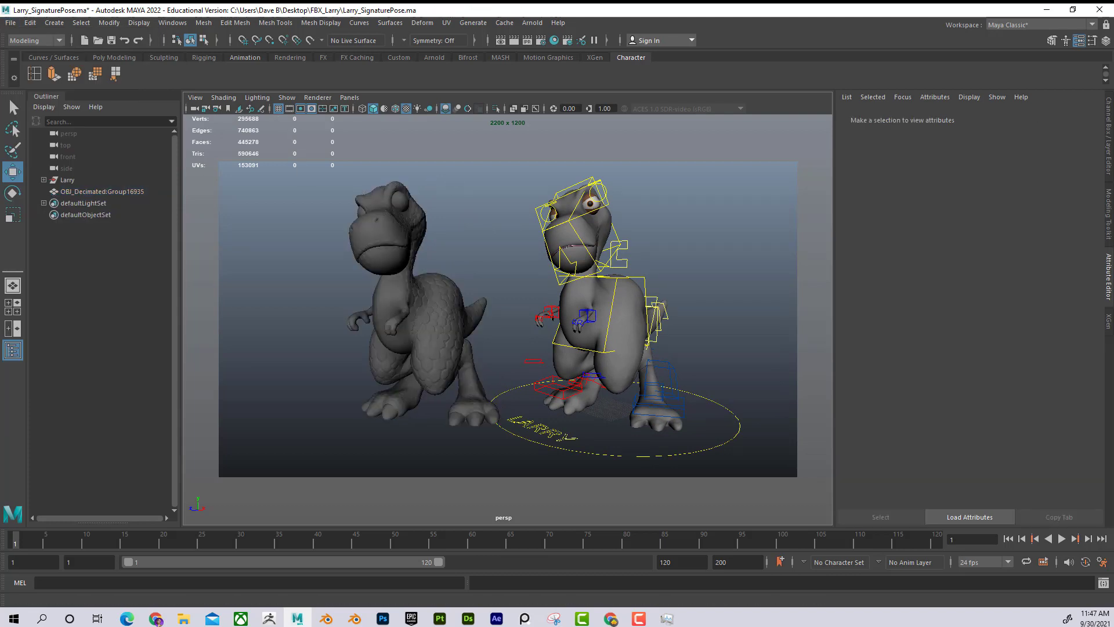
- Check the file size of OBJ_HighPolyDinosaur in the 3DPrint folder
drag(0, 137, 422, 93)
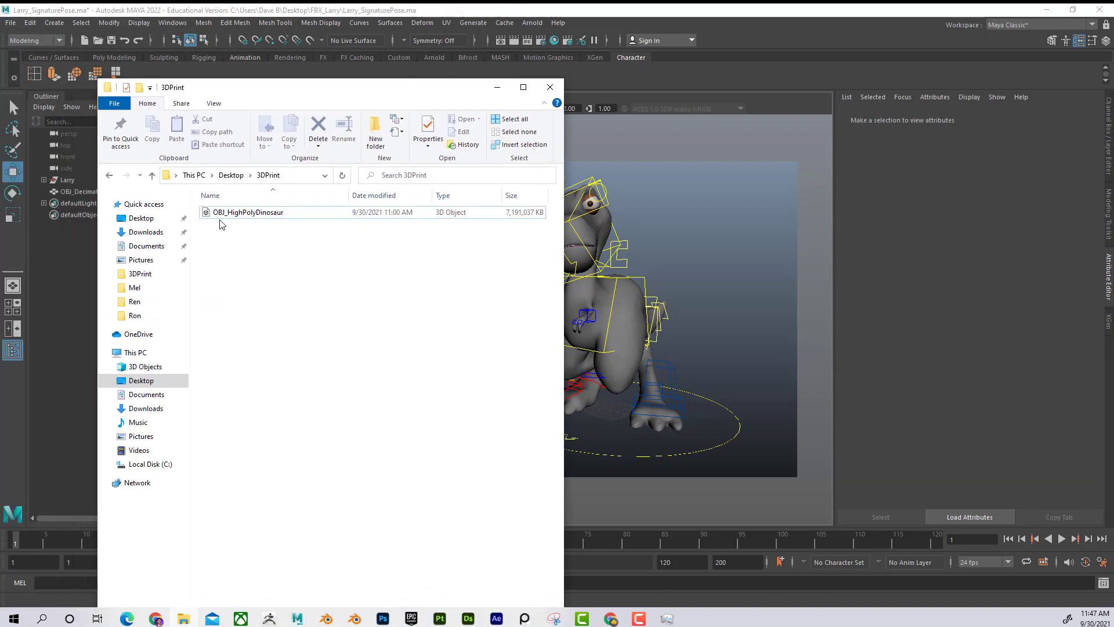
click(277, 217)
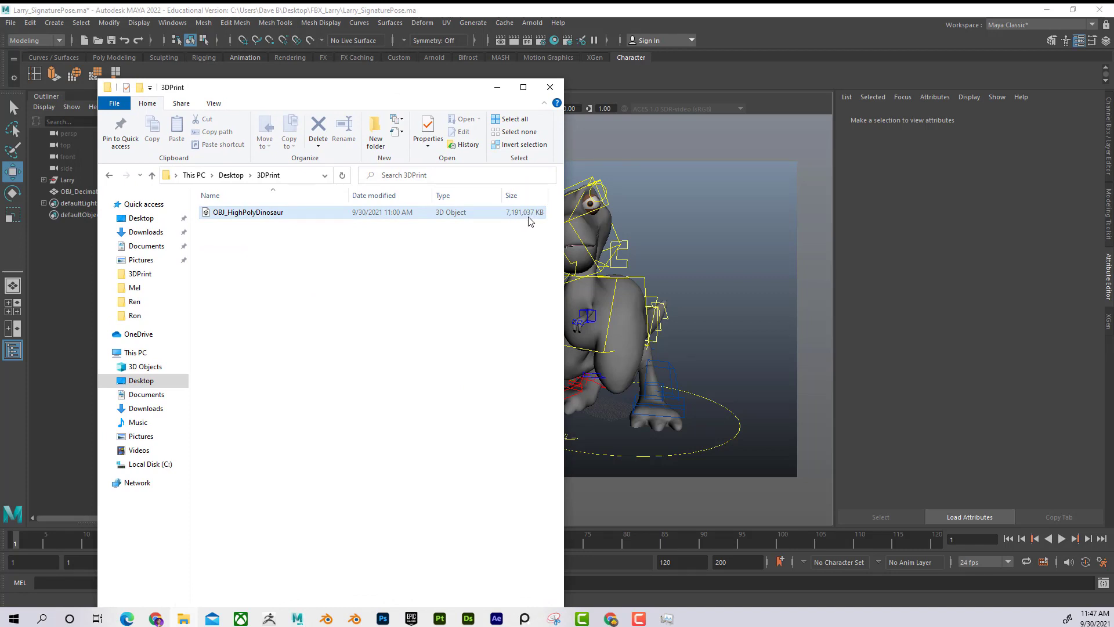
drag(413, 81, 450, 83)
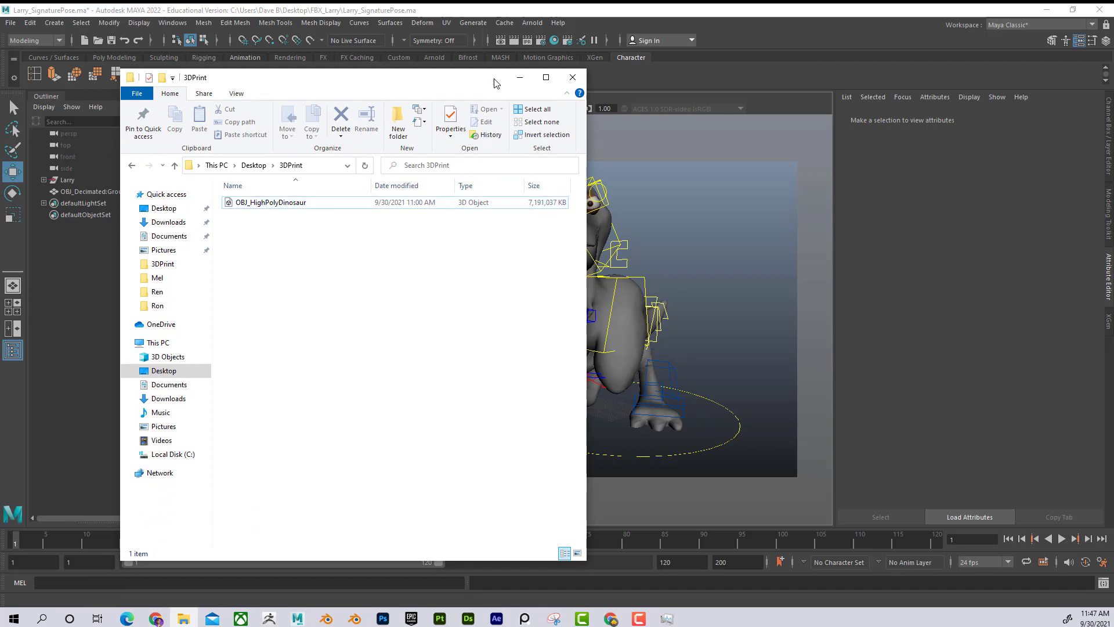
drag(494, 84, 0, 232)
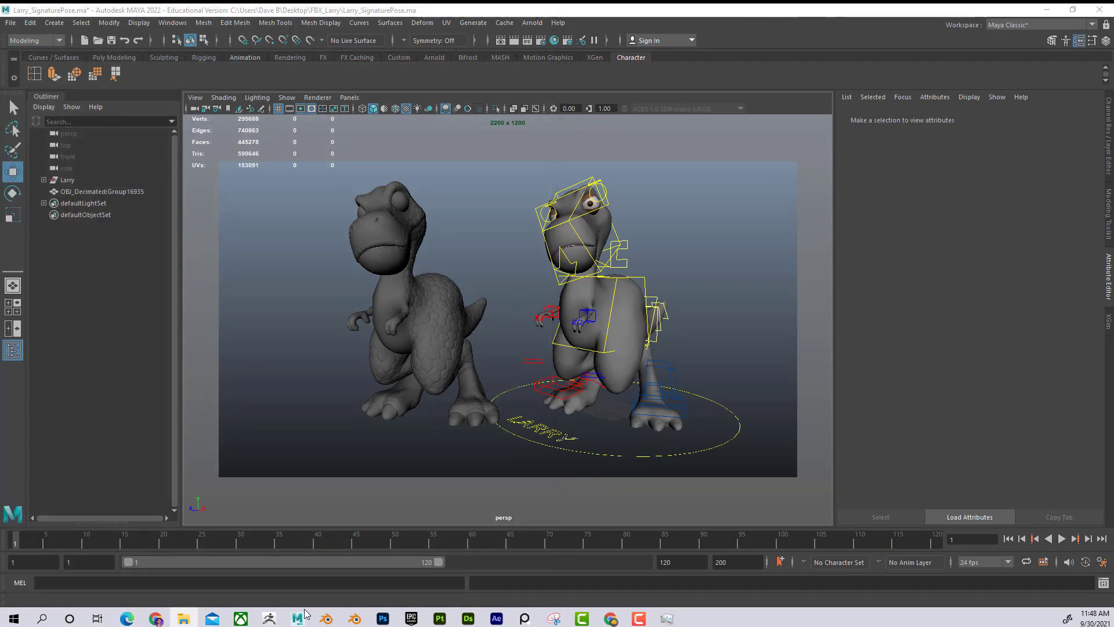
- Switch to ZBrush and make the OBJ_HighPolyDinosaur subtool active, viewing the dinosaur from the front
mouse_move(268, 618)
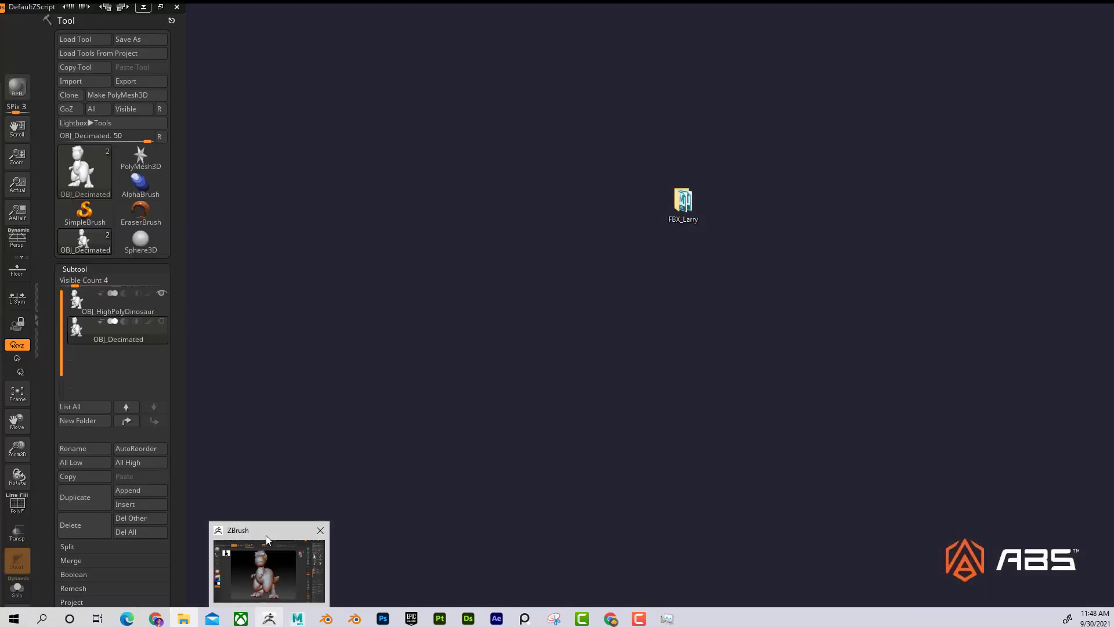
click(265, 535)
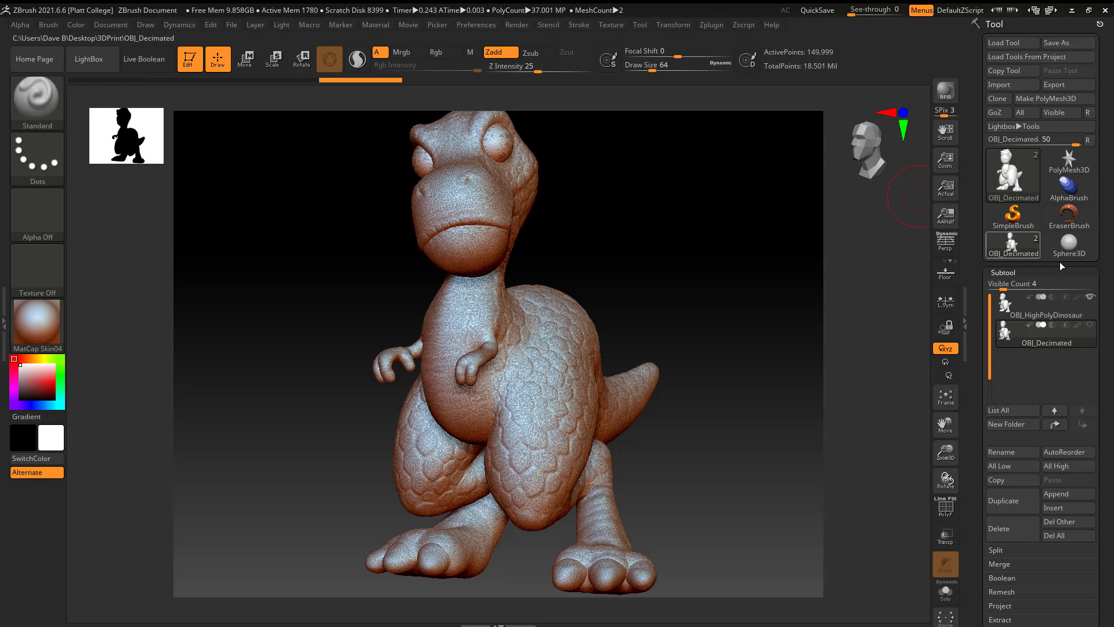
mouse_move(1088, 313)
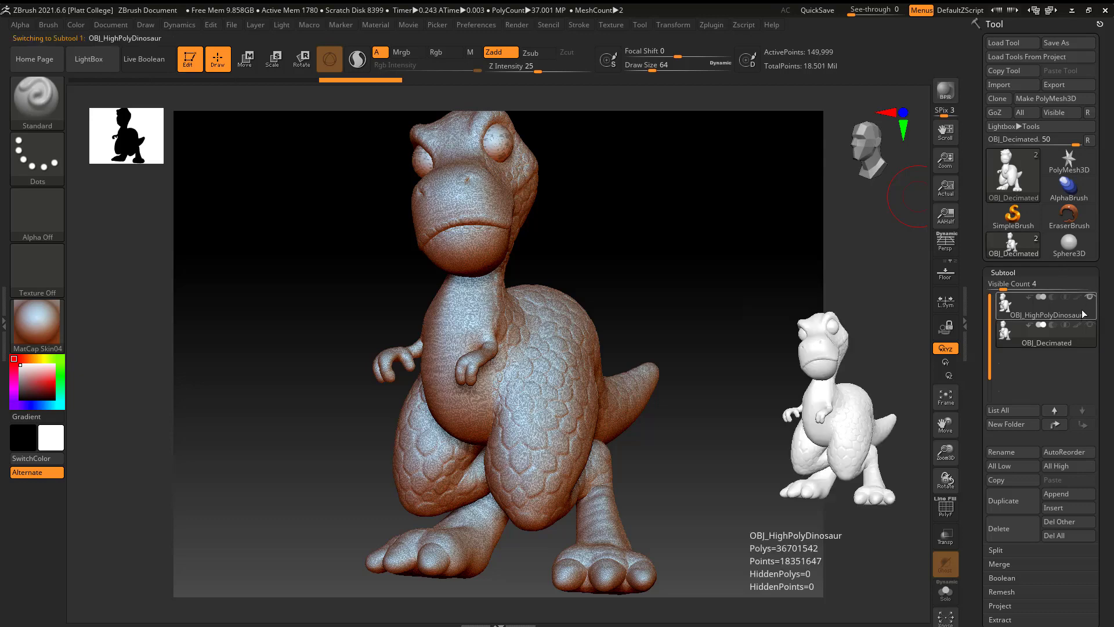
drag(628, 259, 564, 243)
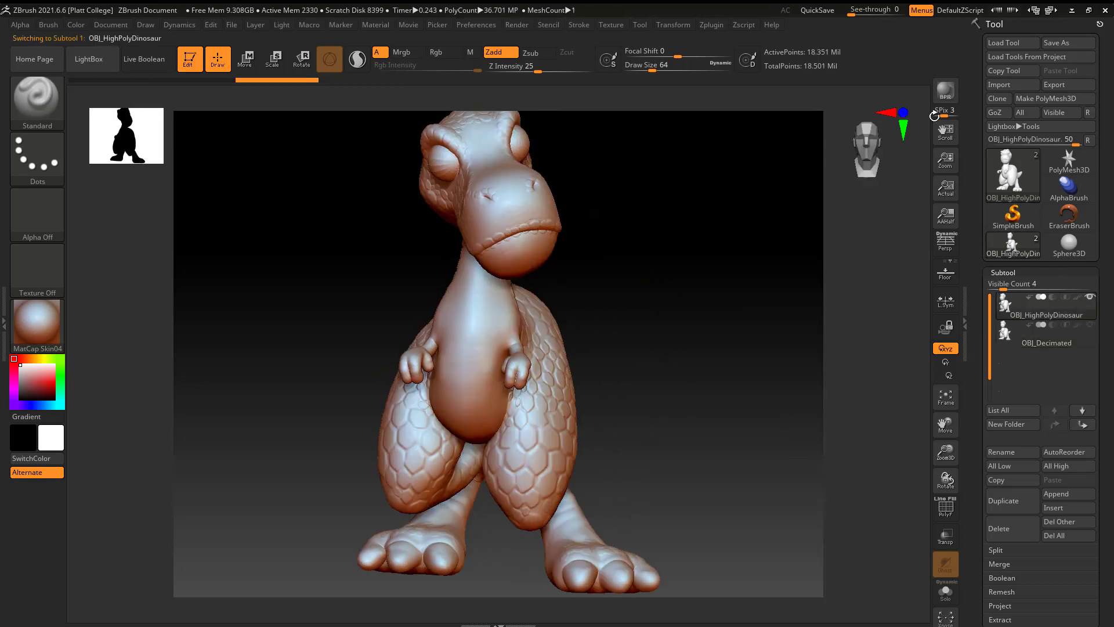
- Locate OBJ_HighPolyDinosaur in the mesh import without loading it, and review the subtool's active point count and file size
click(1012, 84)
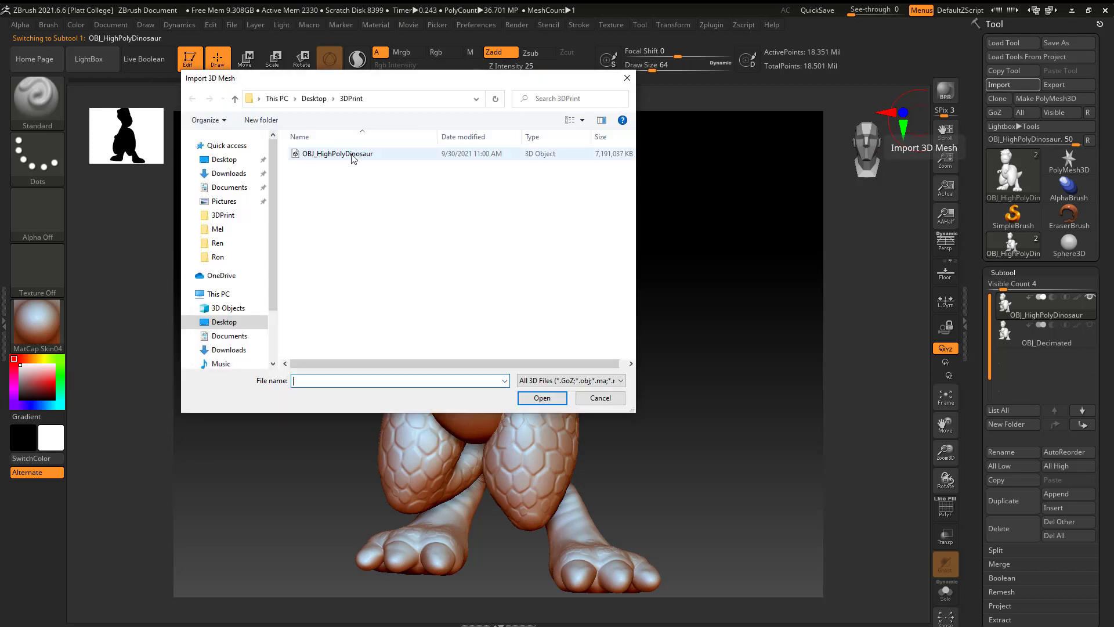
click(600, 397)
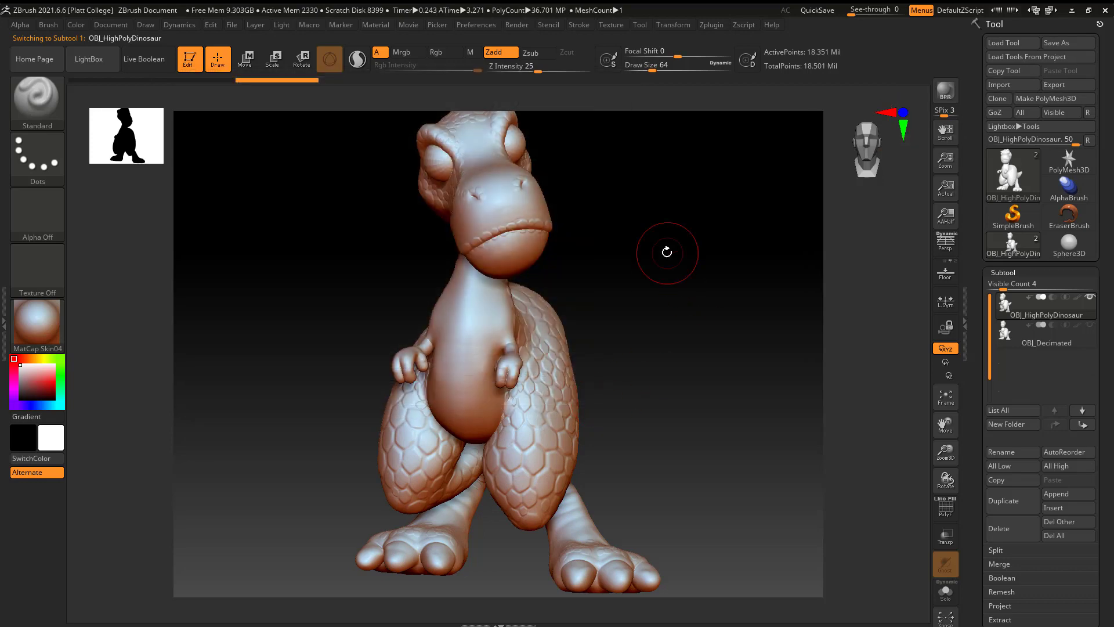
drag(670, 293, 647, 301)
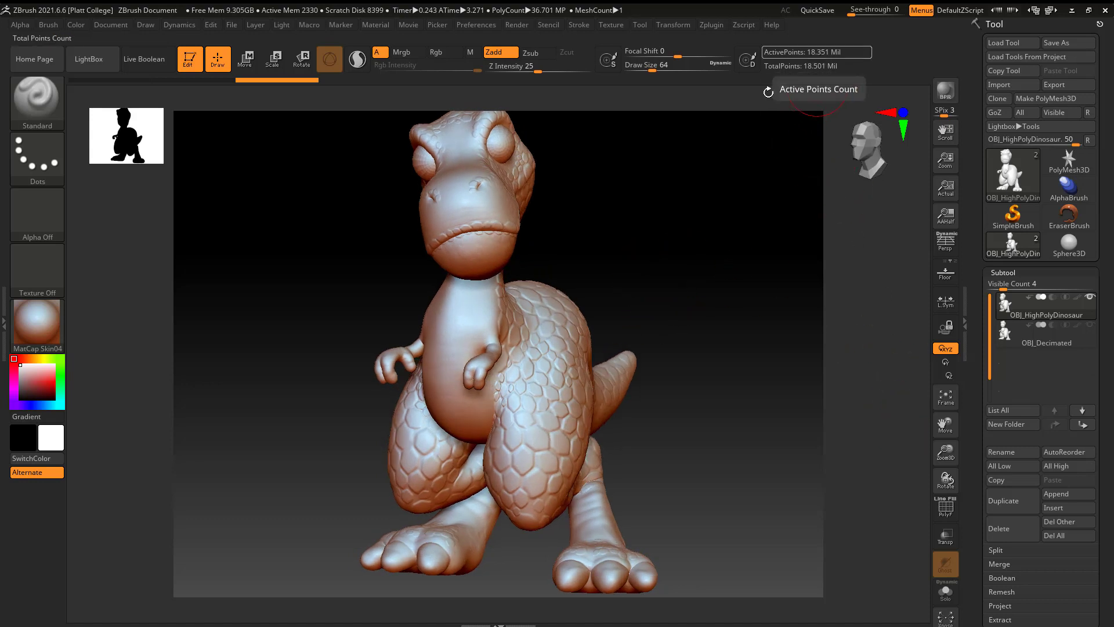
drag(671, 205, 627, 241)
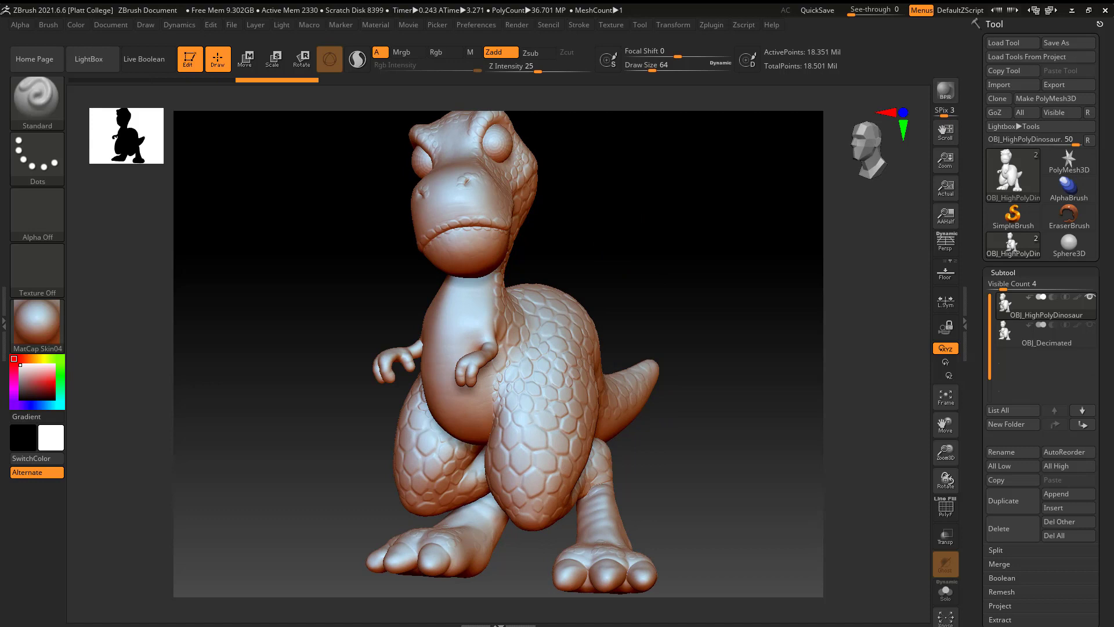
drag(0, 172, 575, 105)
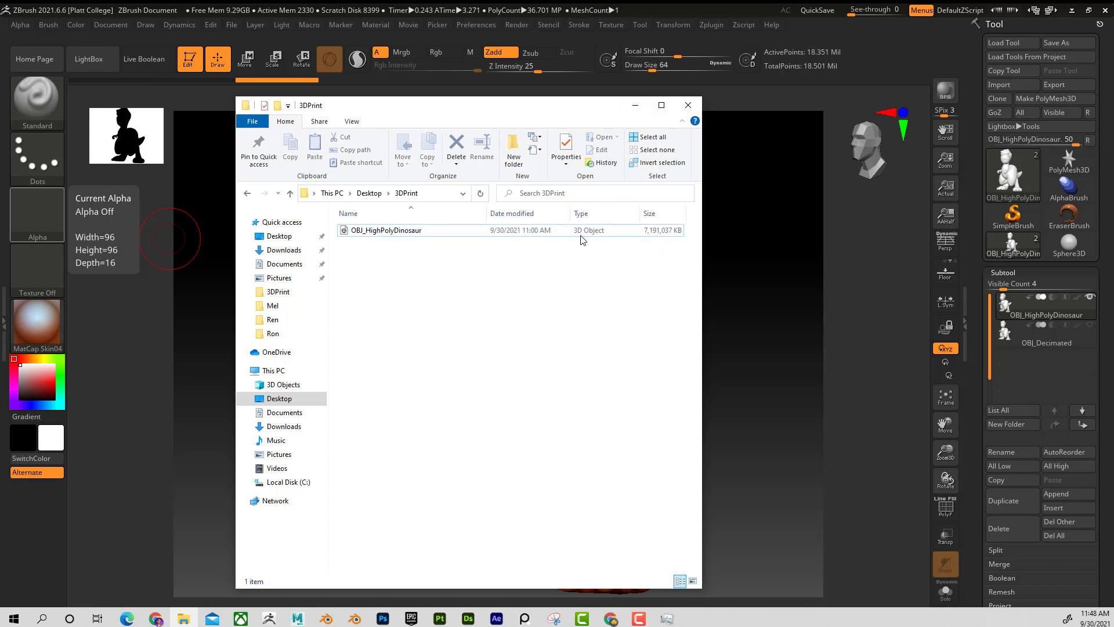
click(687, 106)
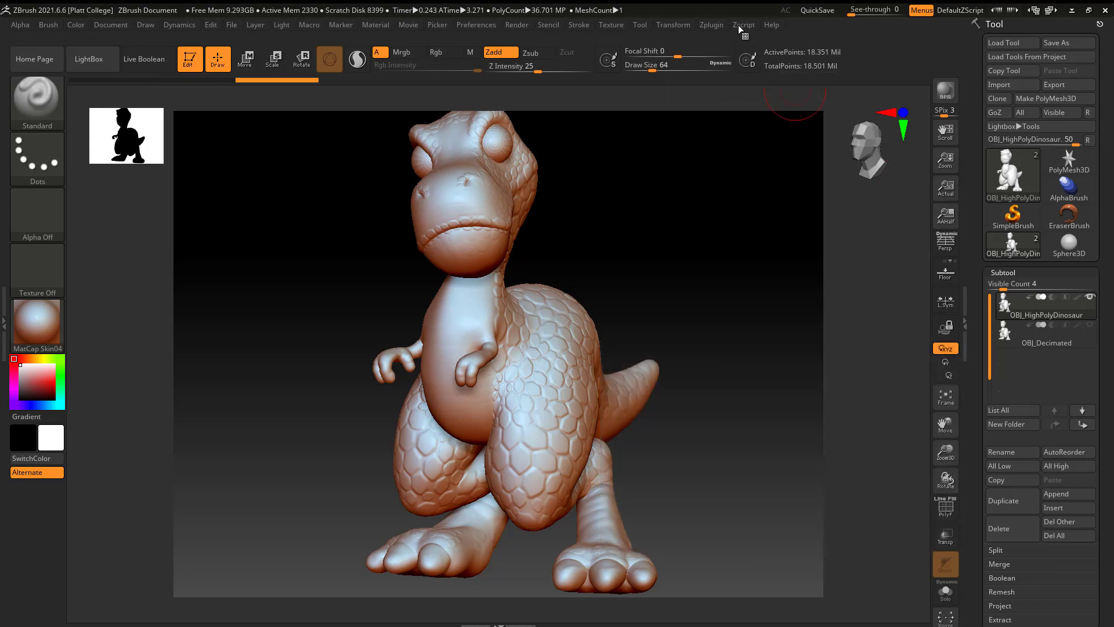
- Review the Decimation Master presets for the high-poly dinosaur, including the 150 k points option
click(711, 25)
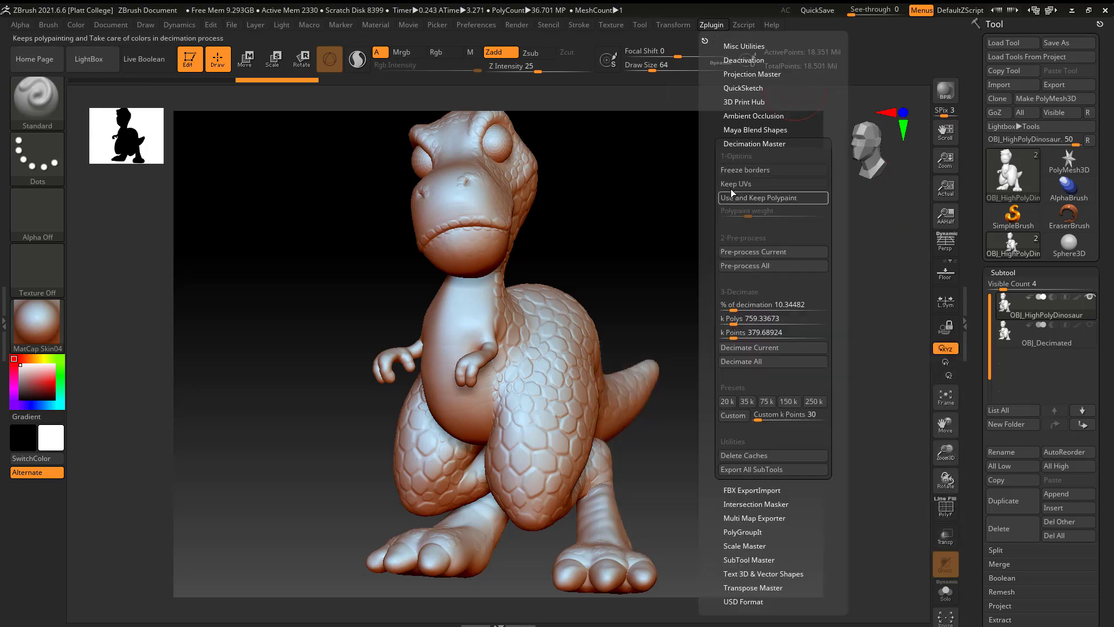
click(755, 145)
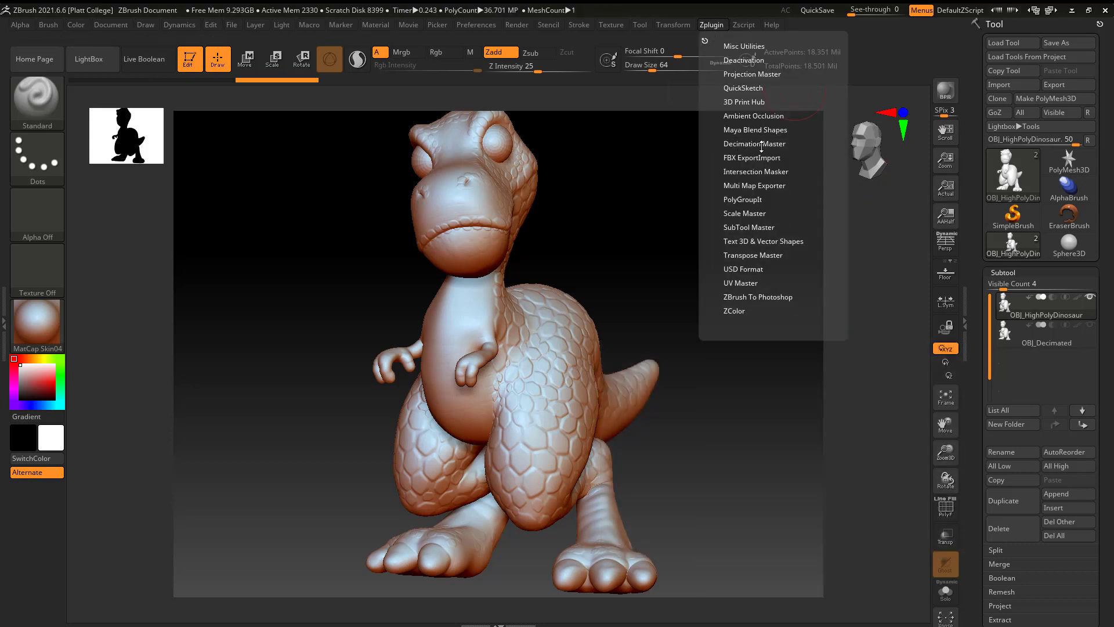
click(762, 144)
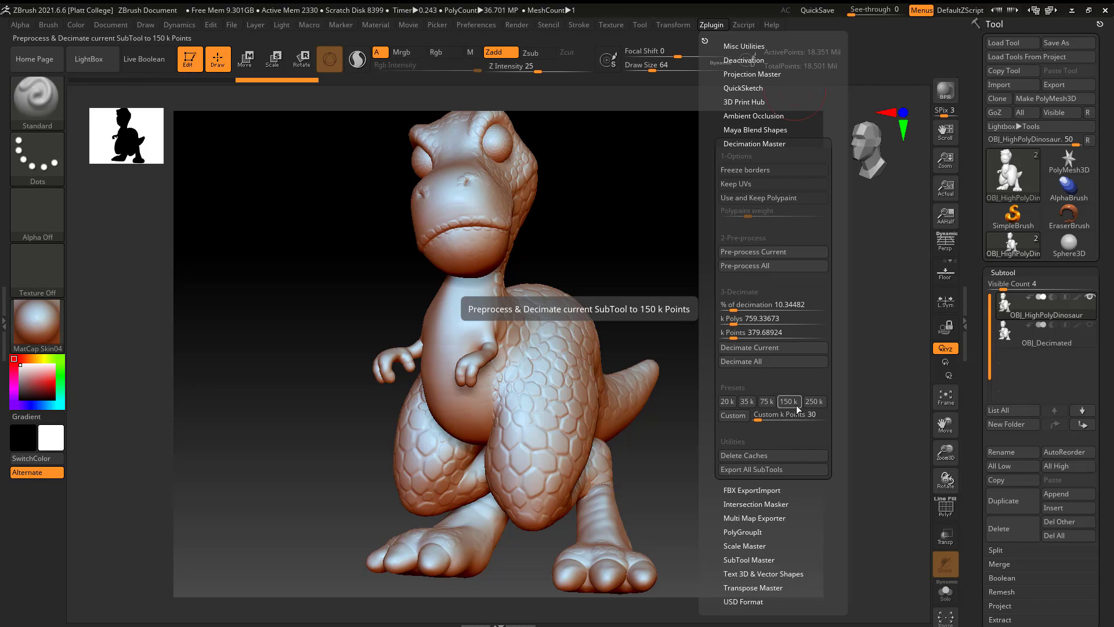
- Compare the surface detail and point counts of the OBJ_Decimated and OBJ_HighPolyDinosaur subtools, ending on OBJ_Decimated
mouse_move(1054, 347)
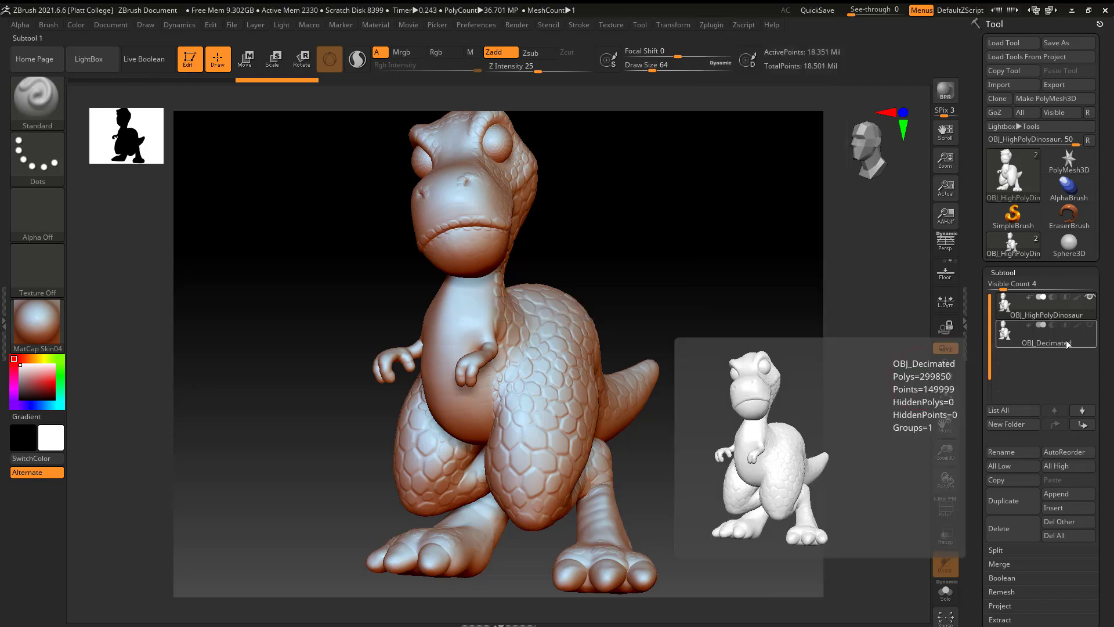
click(1066, 343)
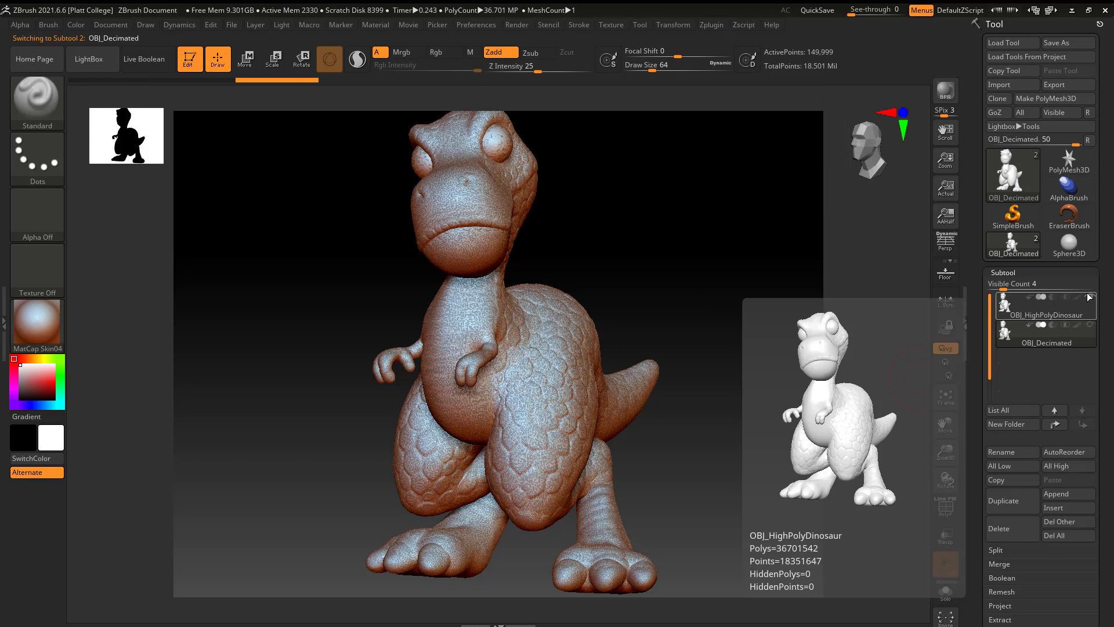
mouse_move(632, 302)
mouse_down()
mouse_move(644, 290)
mouse_move(569, 293)
mouse_move(642, 296)
mouse_up()
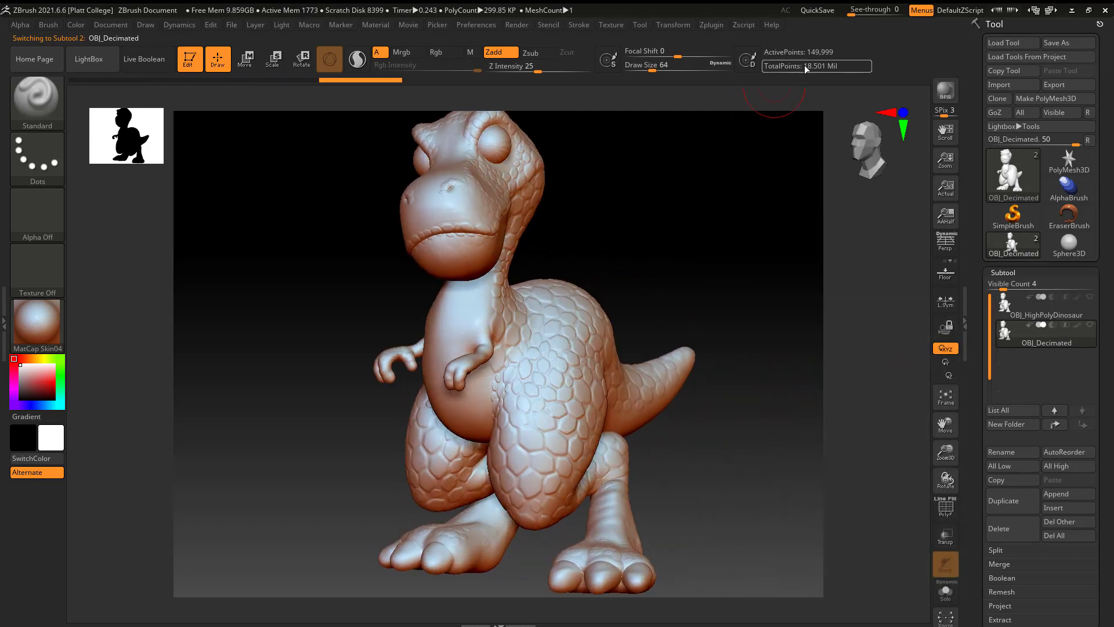
click(1056, 307)
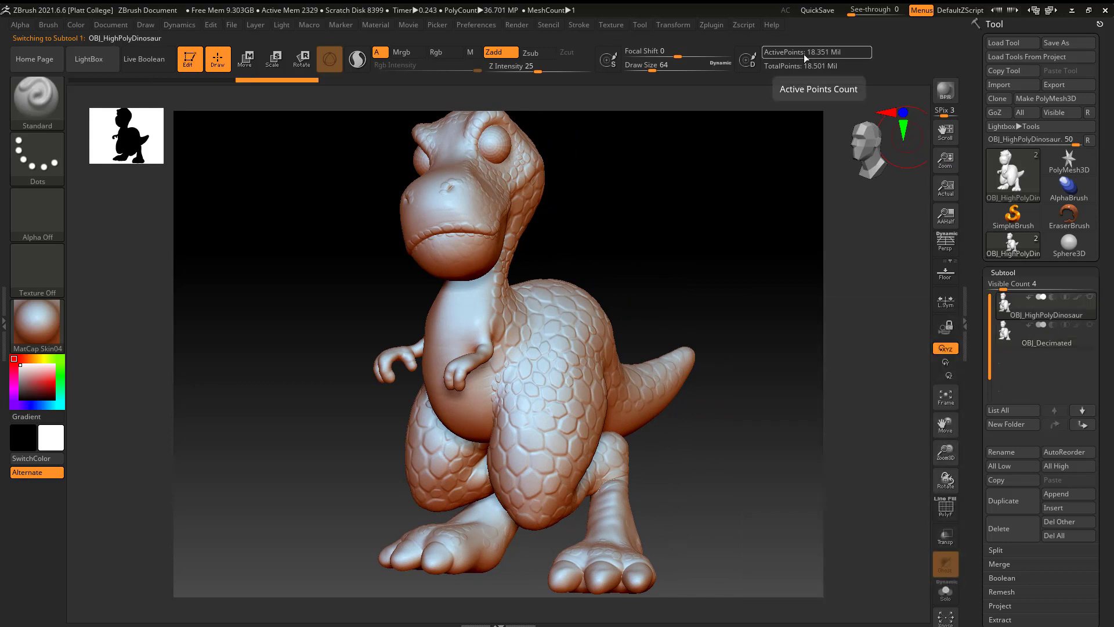
click(1038, 332)
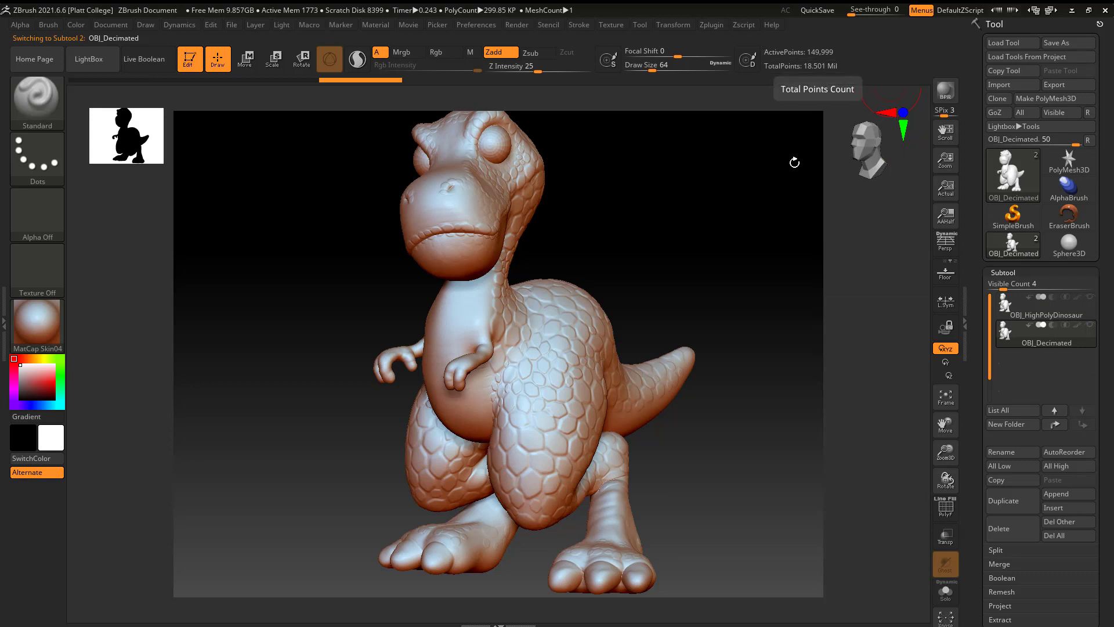
- Inspect the wireframe of the OBJ_Decimated subtool with PolyFrame, then restore the plain shaded display
click(946, 507)
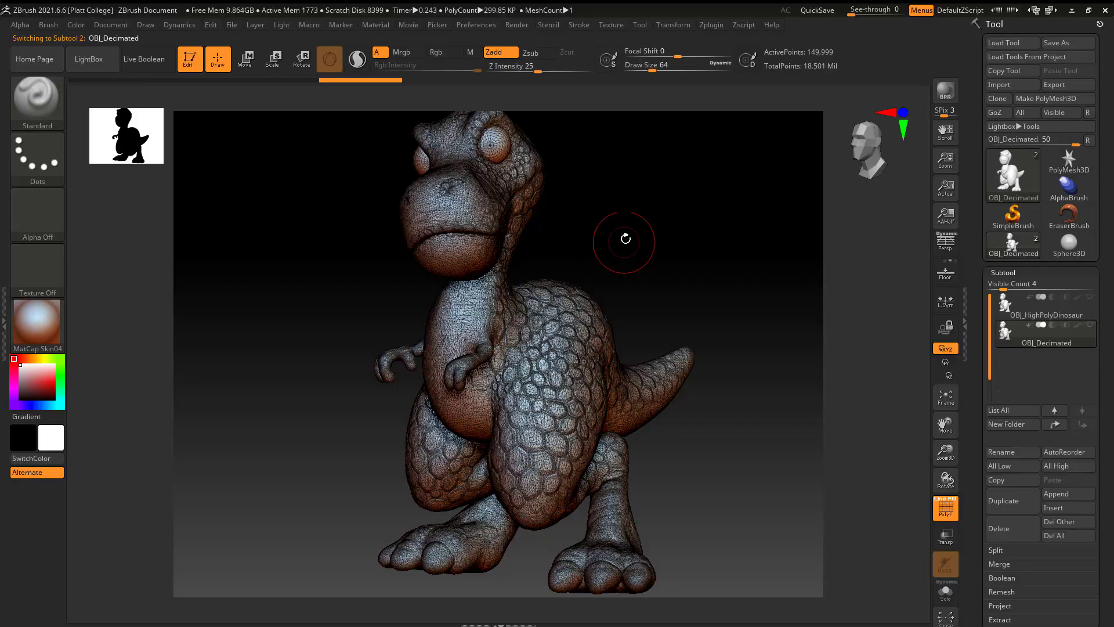
mouse_move(631, 234)
ctrl+right_down()
mouse_move(697, 338)
mouse_move(706, 422)
mouse_move(693, 320)
ctrl+right_up()
mouse_move(745, 217)
mouse_down()
mouse_move(676, 215)
mouse_move(691, 232)
mouse_move(755, 225)
mouse_up()
ctrl+right_drag(756, 226, 660, 171)
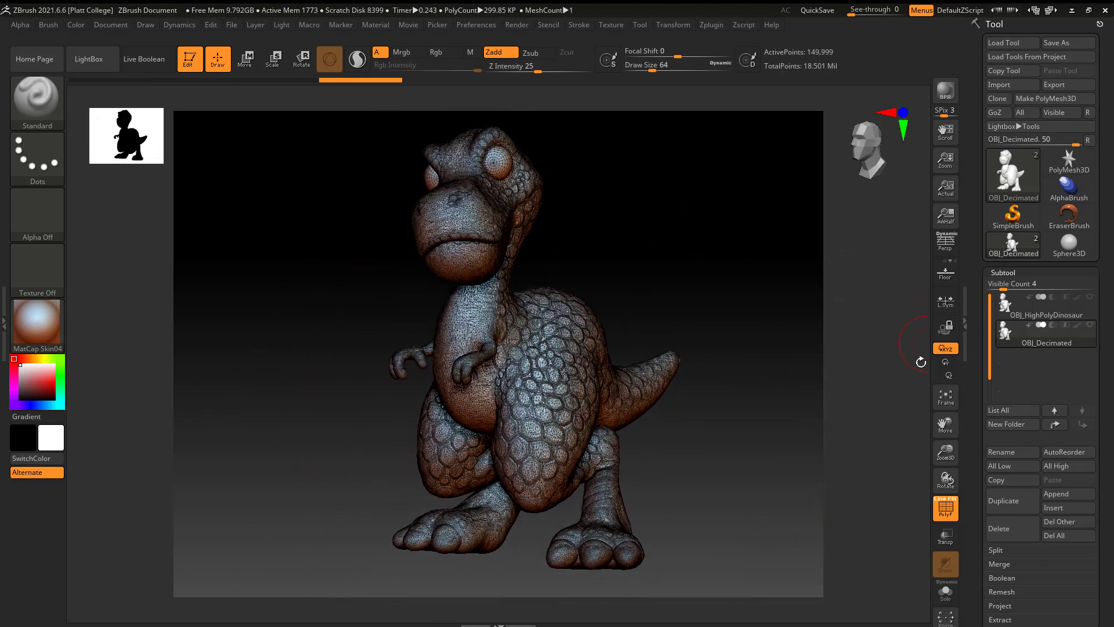
click(946, 508)
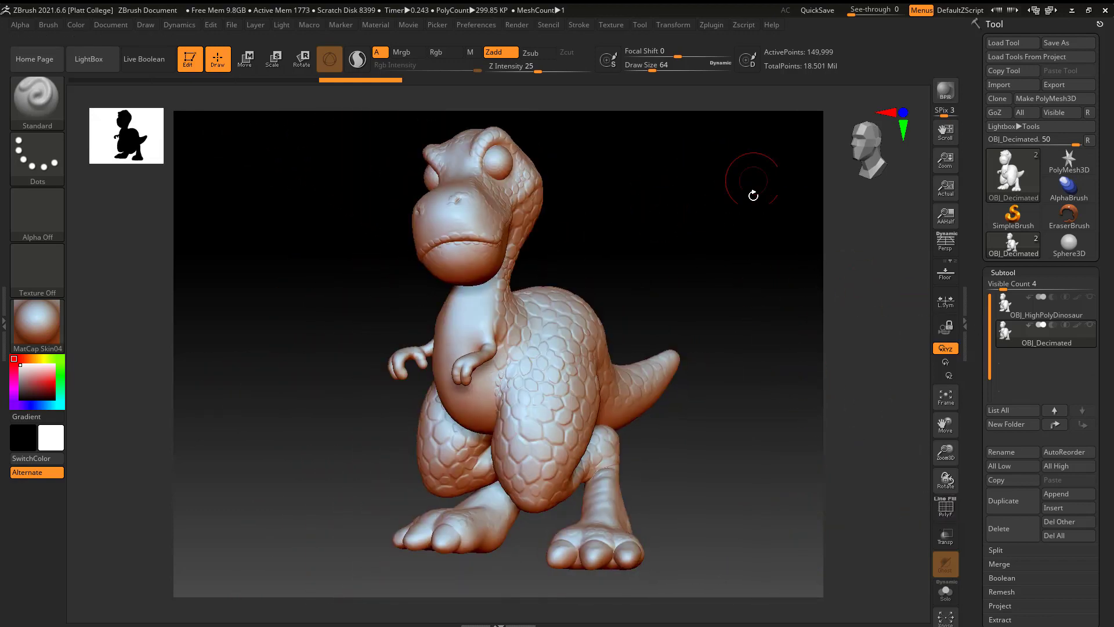
- Review the 3D Print Hub's millimetre size settings and export options for the decimated dinosaur
click(711, 24)
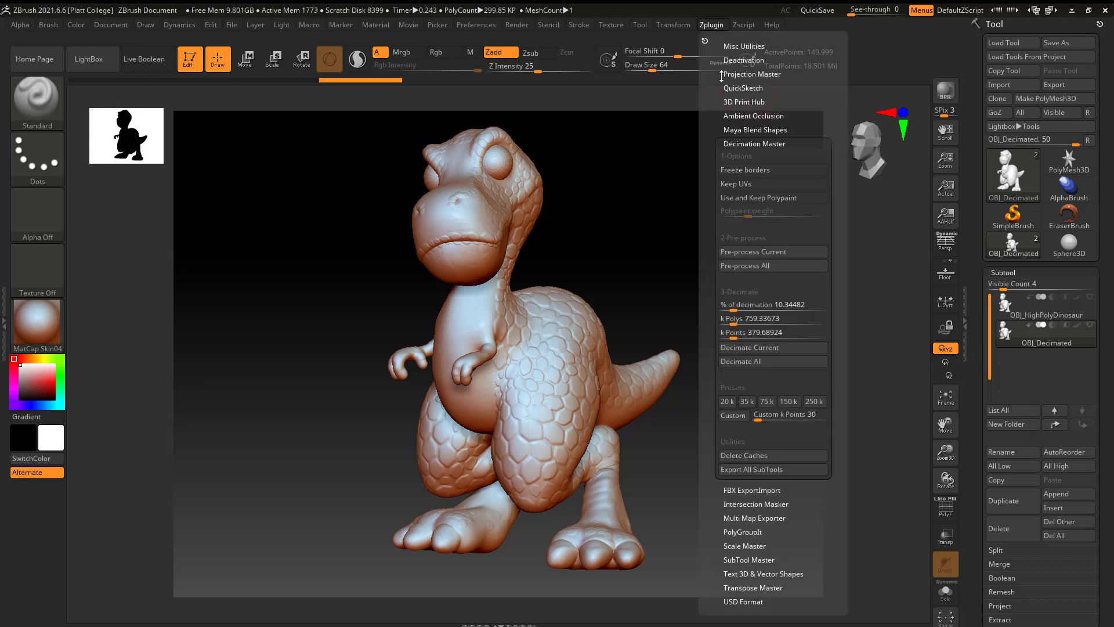
click(739, 143)
click(746, 103)
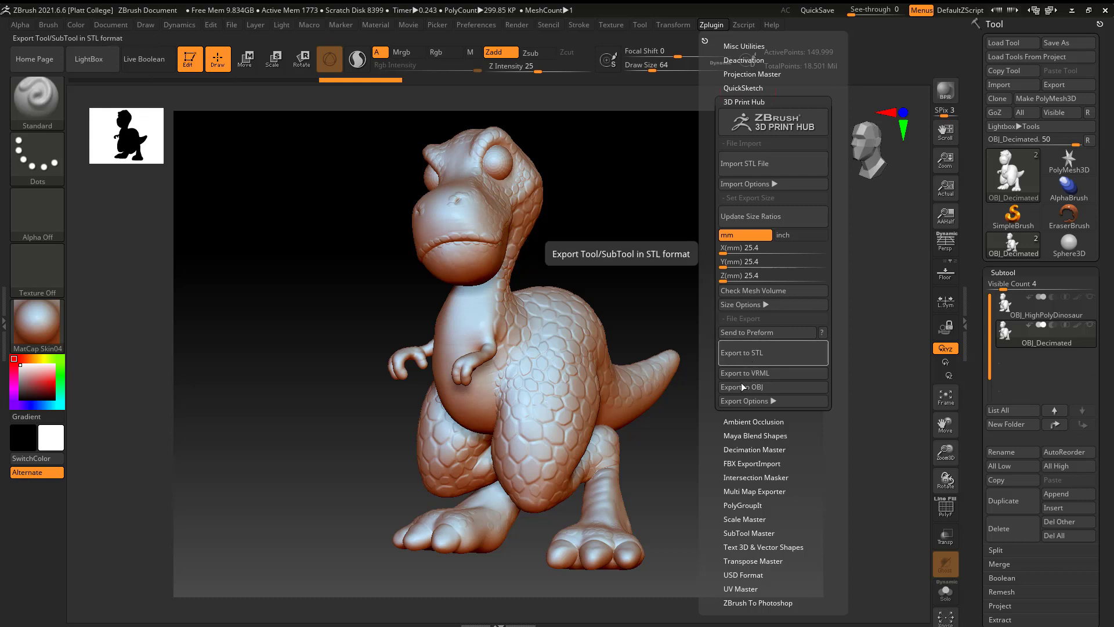
click(742, 261)
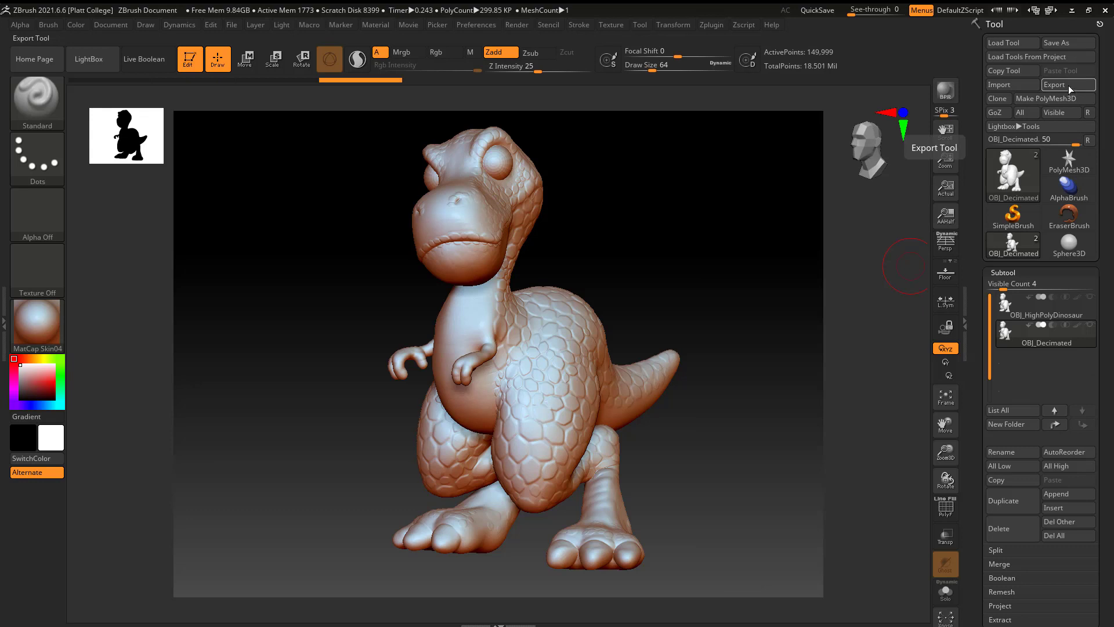
- Export the decimated dinosaur in OBJ format as OBJ_Decimated in the 3DPrint folder
click(1067, 86)
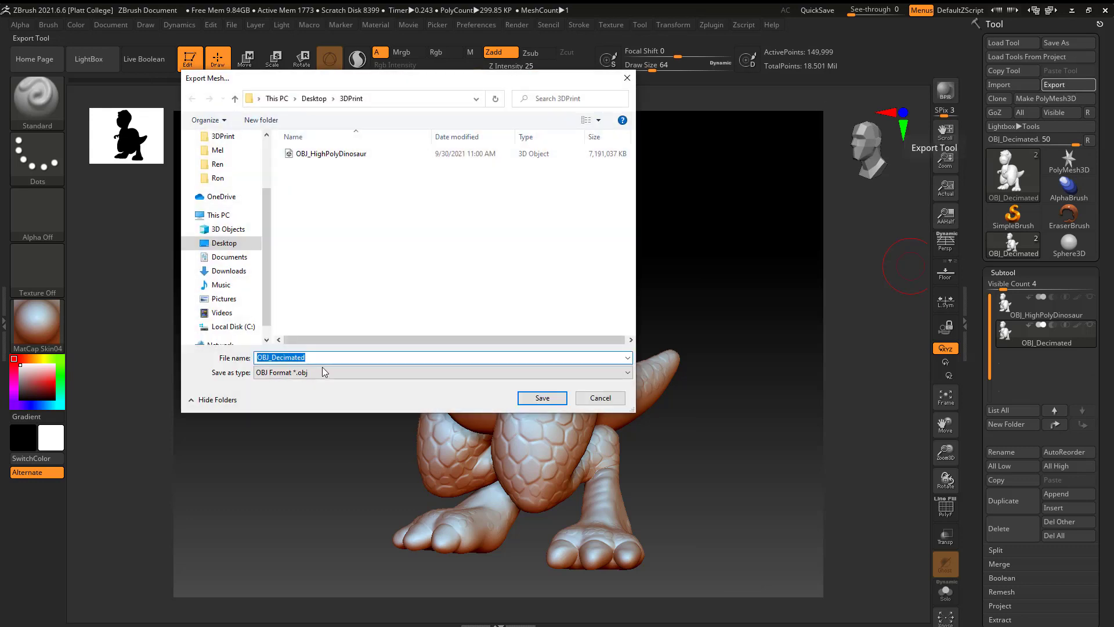
click(542, 397)
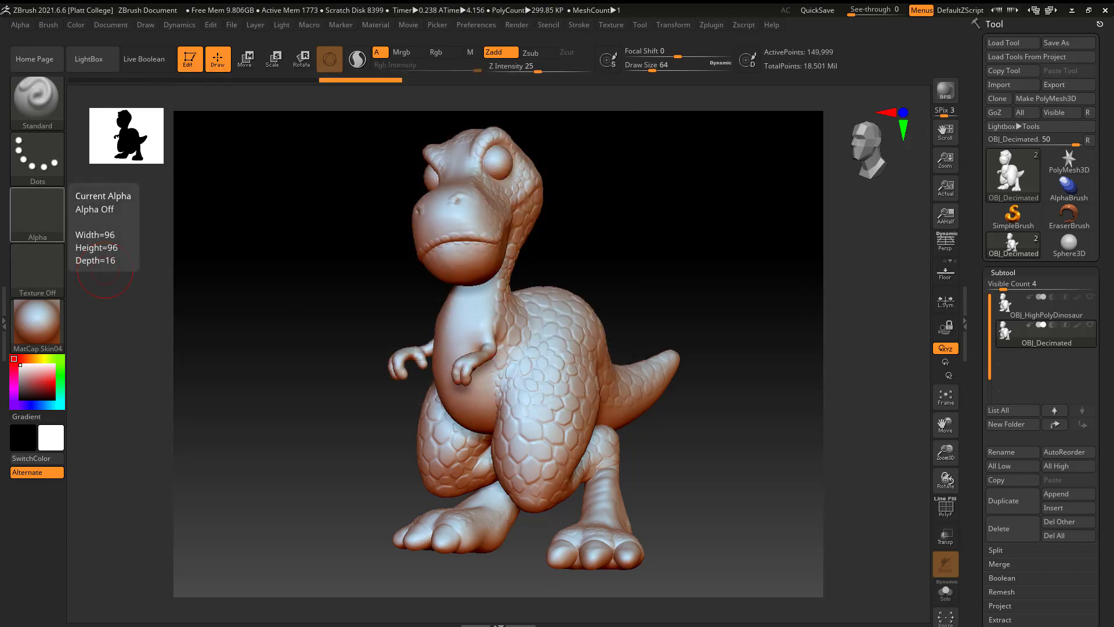
- Compare the file sizes of OBJ_Decimated and OBJ_HighPolyDinosaur in the 3DPrint folder, and close the folder window
click(183, 619)
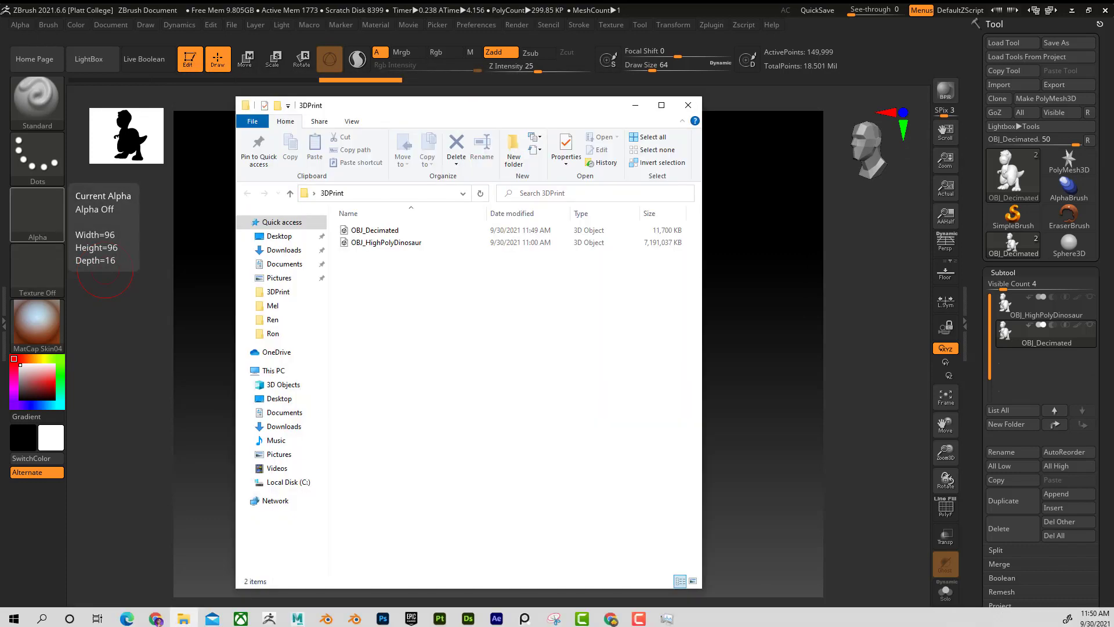
click(668, 243)
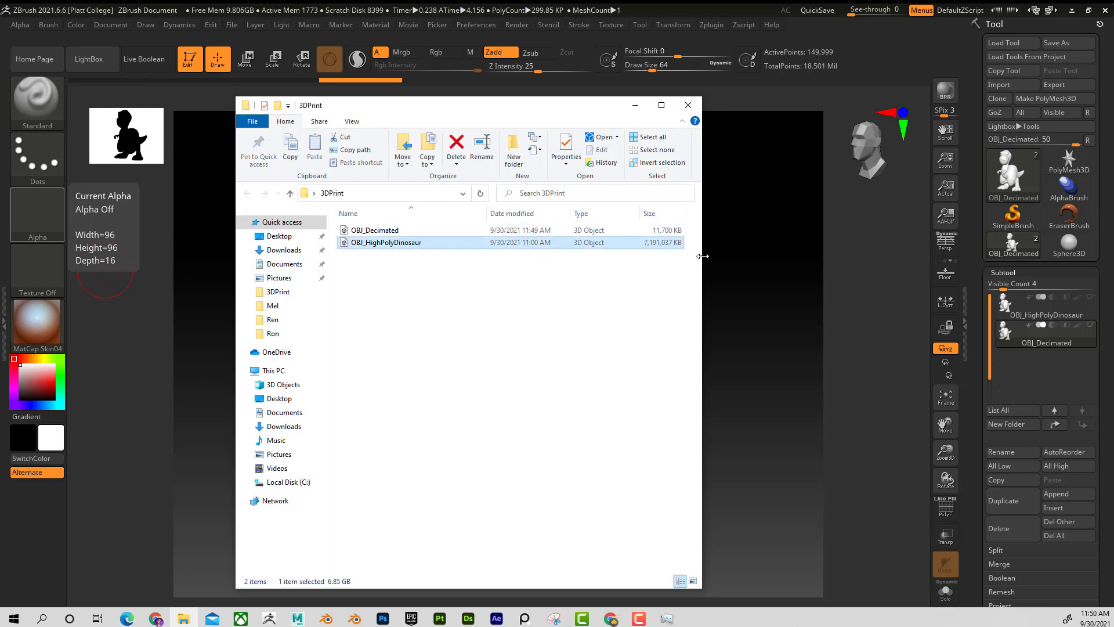
drag(701, 255, 754, 258)
click(652, 230)
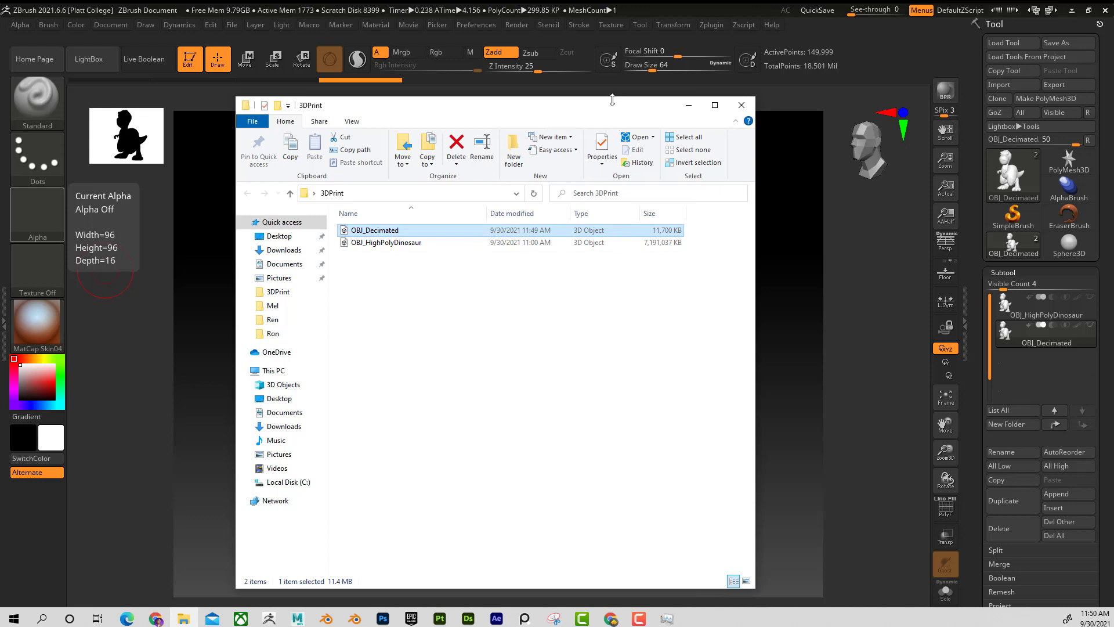
drag(616, 111, 632, 161)
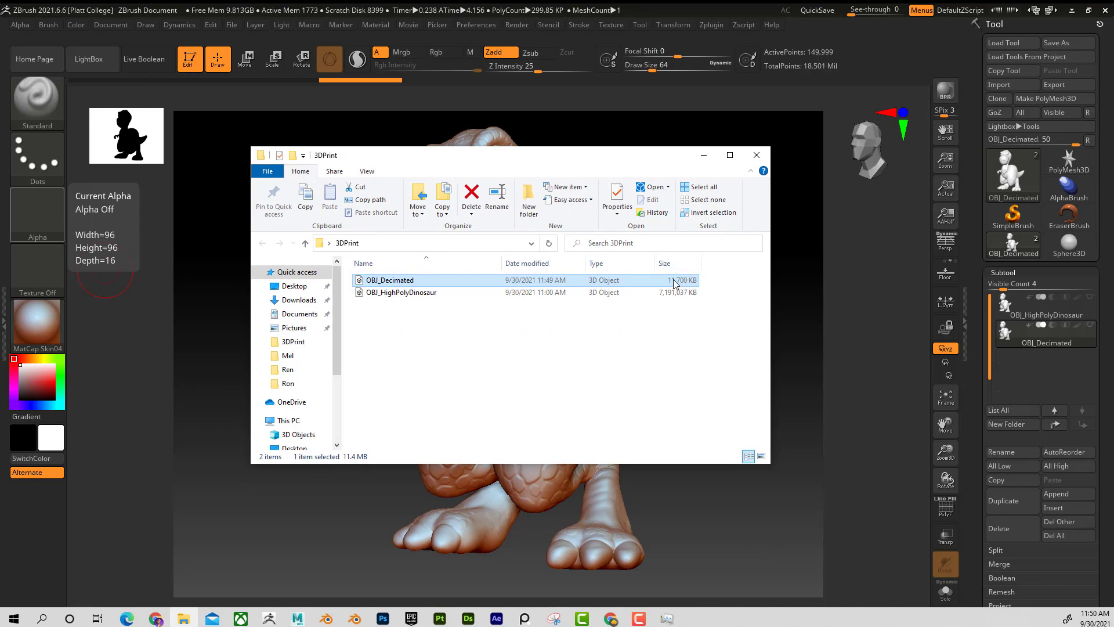
click(756, 156)
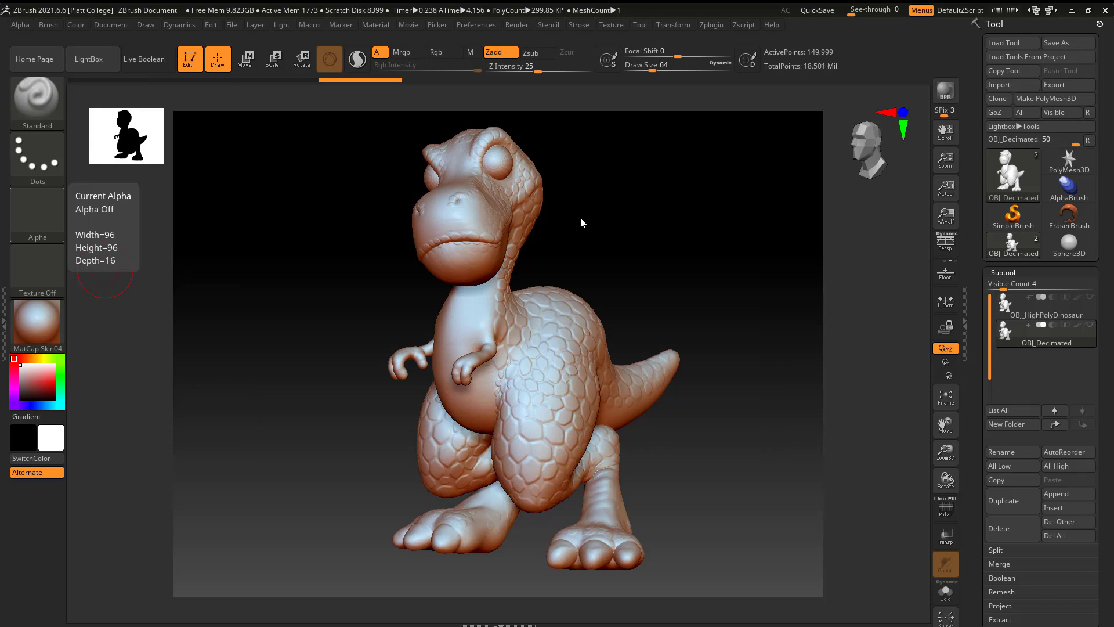